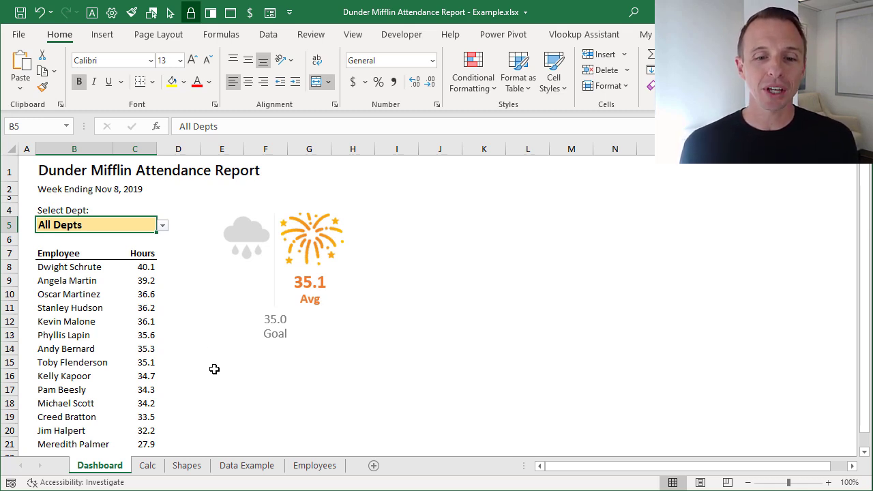
Step: Open the Data Example sheet and inspect the Duration formula in cell F2 without changing it
{"action": "left_click", "coordinate": [246, 465]}
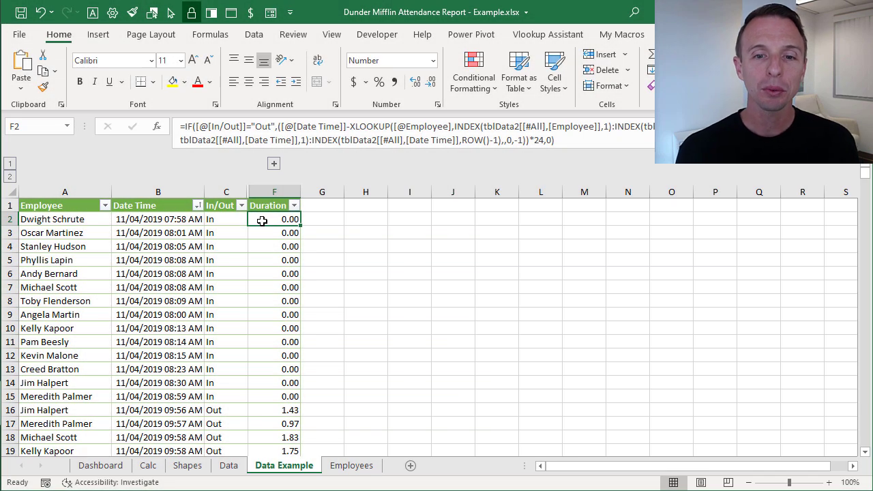
{"action": "double_click", "coordinate": [262, 220]}
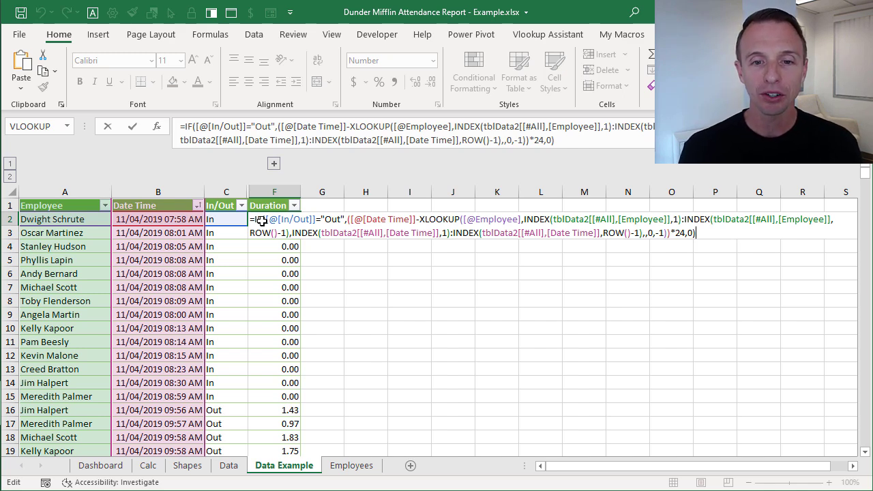
{"action": "key", "text": "ctrl+Return"}
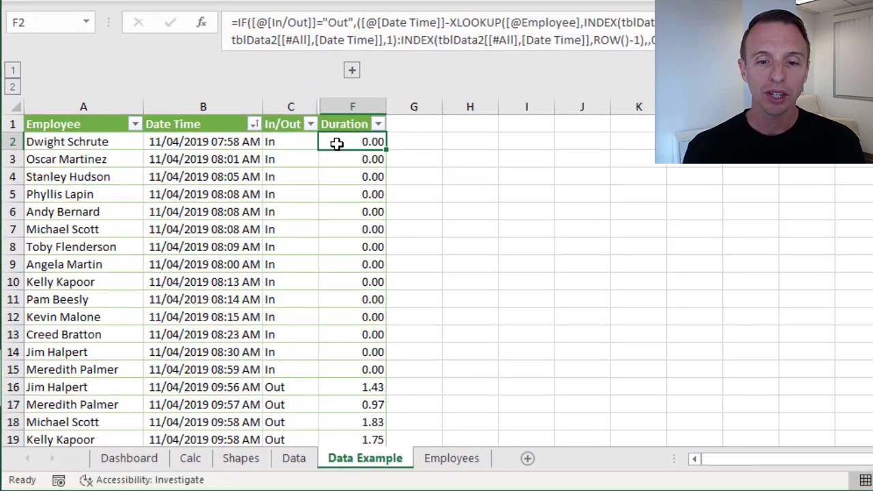
Step: Examine the first Out entry in row 16 against the employee names above it and the matching In time in B14
{"action": "left_click", "coordinate": [347, 385]}
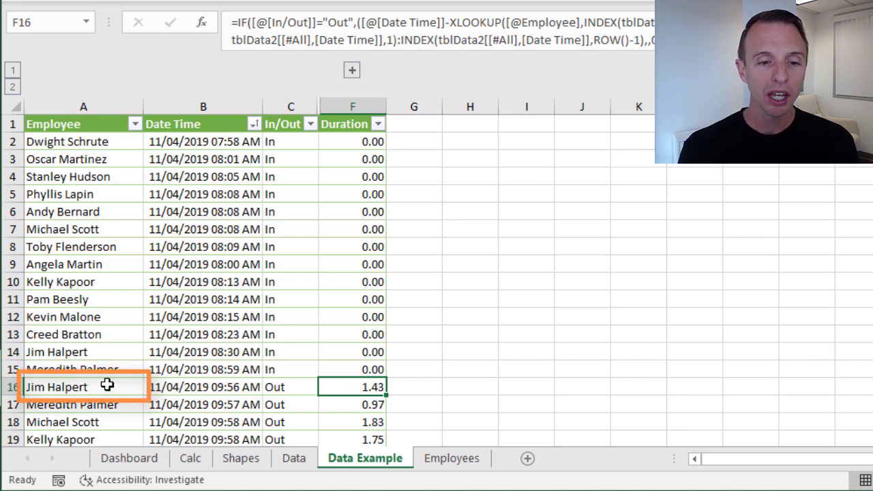
{"action": "mouse_move", "coordinate": [106, 370]}
{"action": "left_mouse_down"}
{"action": "mouse_move", "coordinate": [98, 171]}
{"action": "mouse_move", "coordinate": [107, 141]}
{"action": "left_mouse_up"}
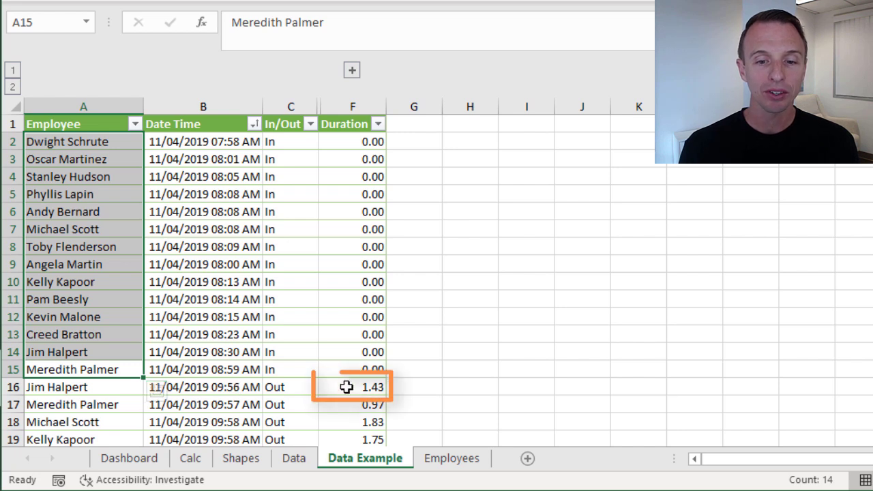
{"action": "left_click", "coordinate": [213, 352]}
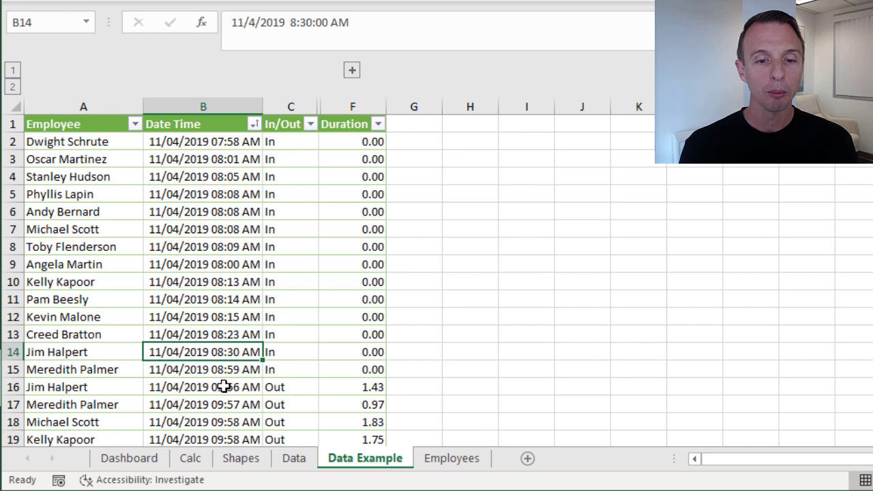
{"action": "left_click", "coordinate": [199, 387]}
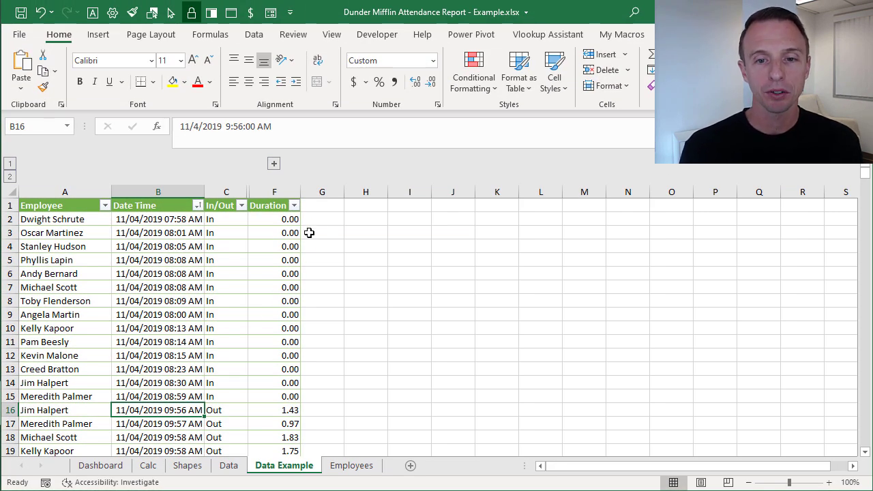
Step: Select cell G2 beside the table and turn off the Excel formula option "Use table names in formulas"
{"action": "left_click", "coordinate": [315, 220]}
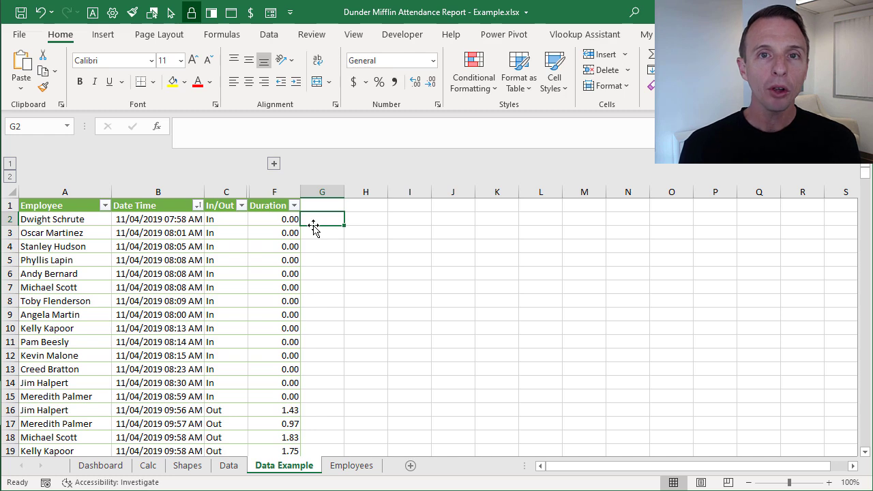
{"action": "left_click", "coordinate": [19, 34]}
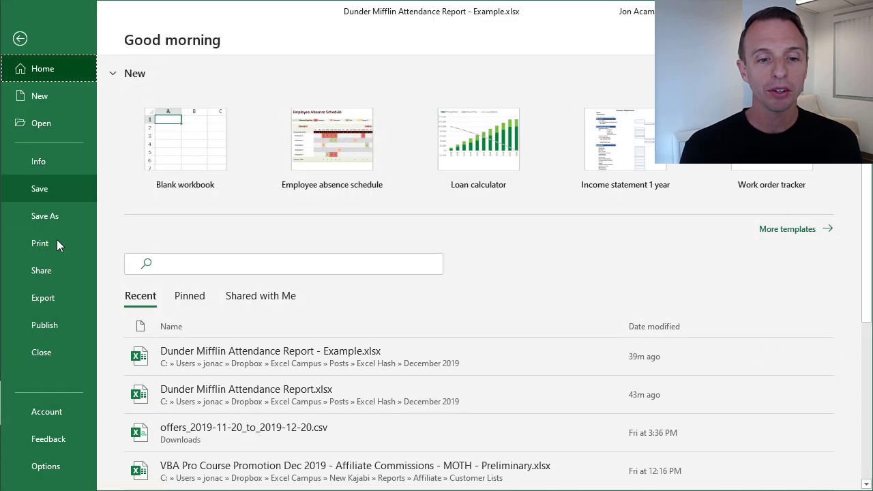
{"action": "left_click", "coordinate": [48, 466]}
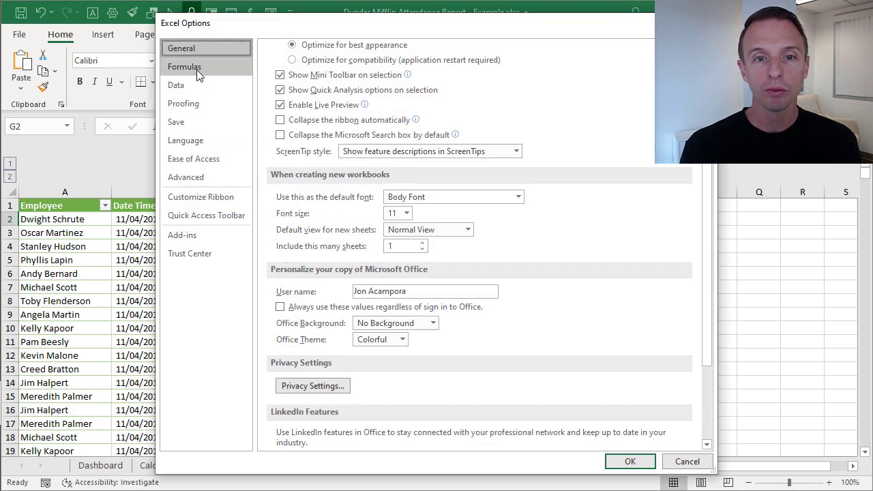
{"action": "left_click", "coordinate": [195, 68]}
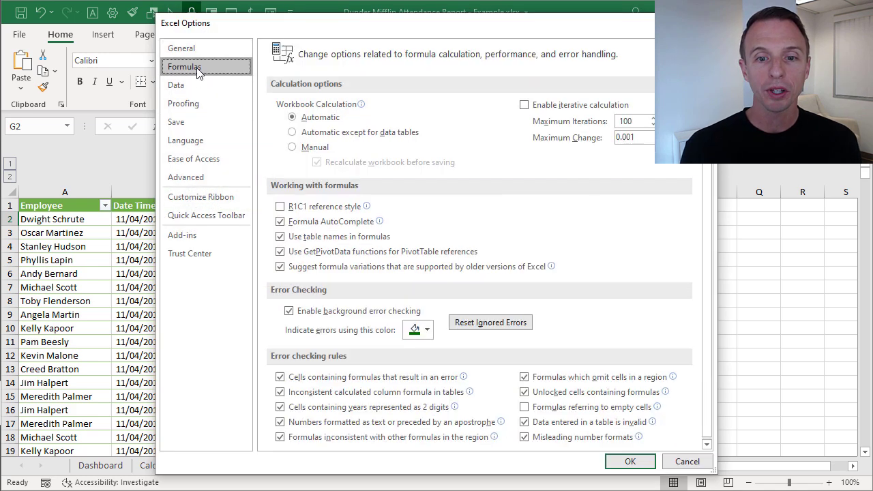
{"action": "left_click", "coordinate": [280, 239]}
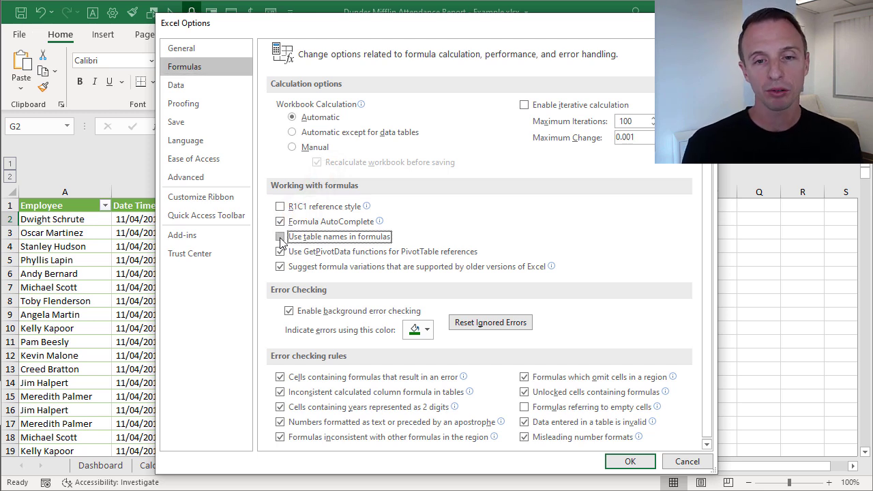
{"action": "left_click", "coordinate": [622, 462]}
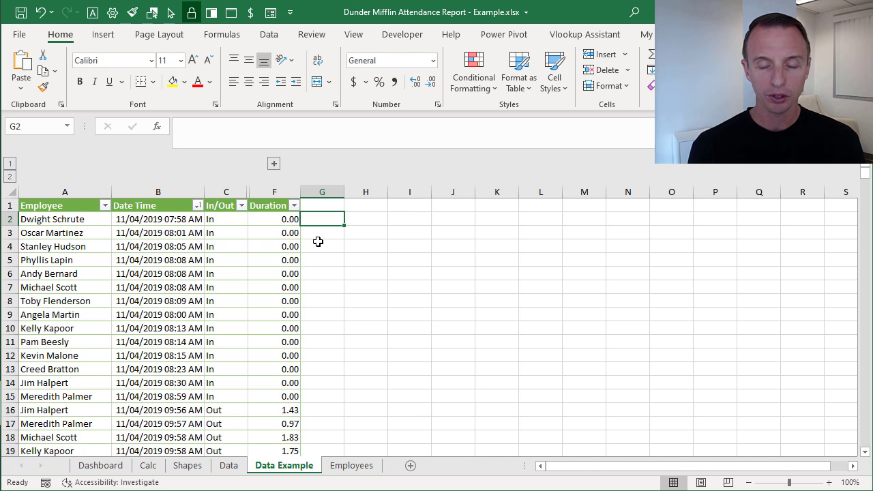
Step: Start an XLOOKUP formula in G2 with lookup value A2 and the expanding lookup array A$1:A1
{"action": "type", "text": "=xl"}
{"action": "key", "text": "Tab"}
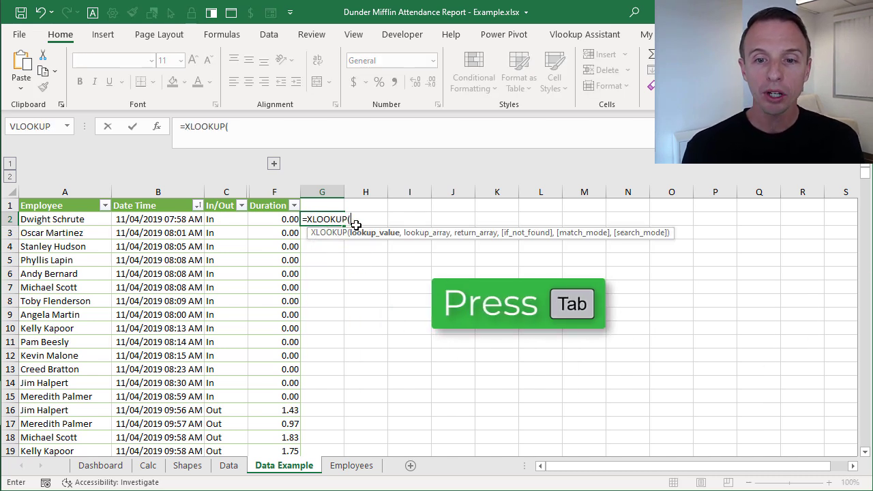
{"action": "left_click", "coordinate": [80, 219]}
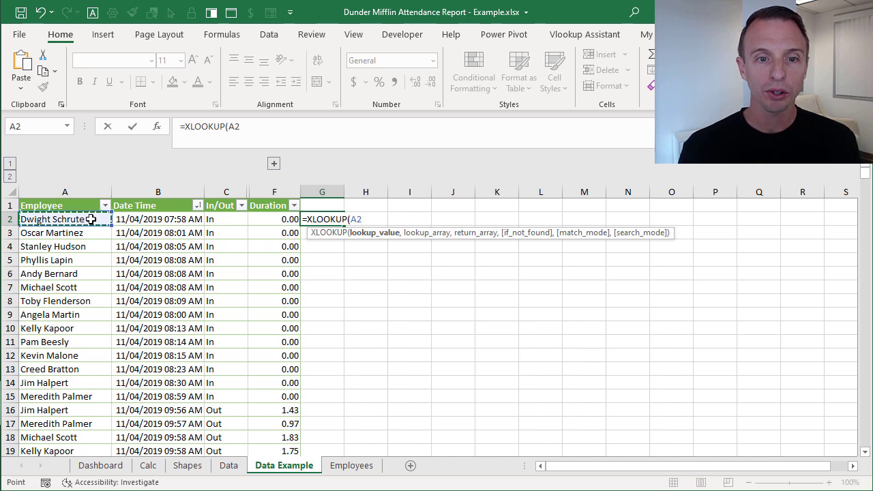
{"action": "type", "text": ","}
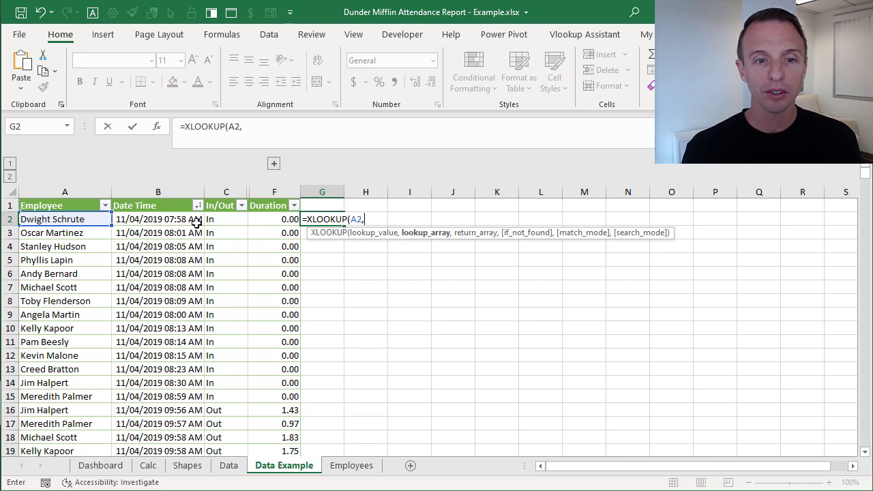
{"action": "left_click", "coordinate": [87, 206]}
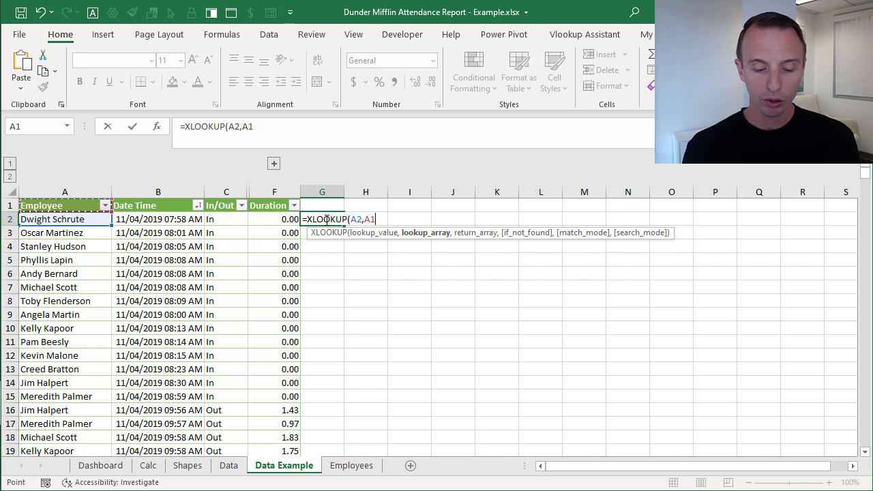
{"action": "key", "text": "F8"}
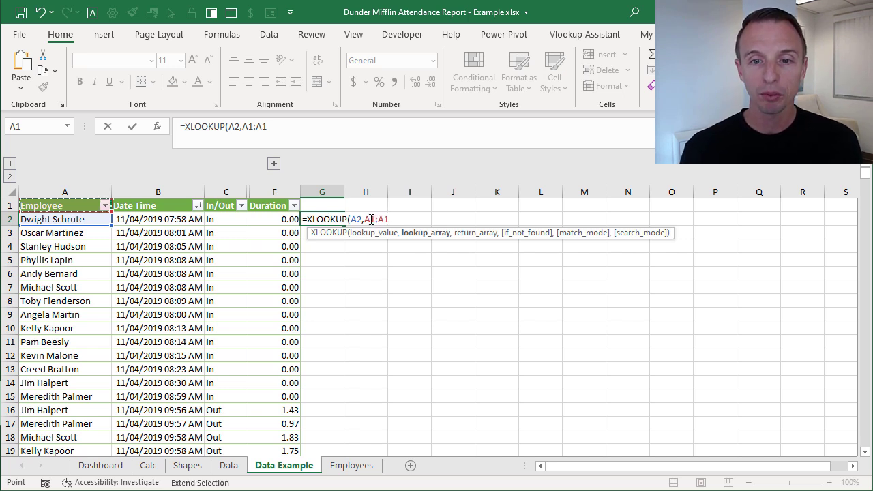
{"action": "left_click", "coordinate": [372, 219]}
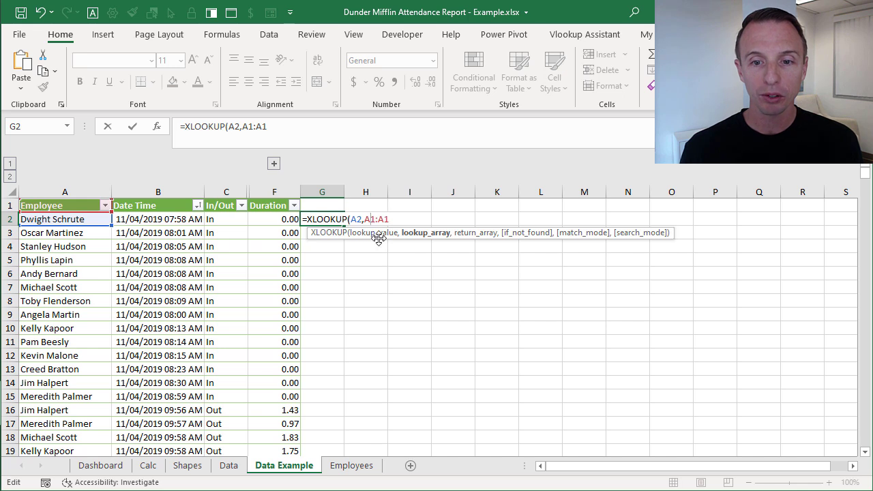
{"action": "type", "text": "$"}
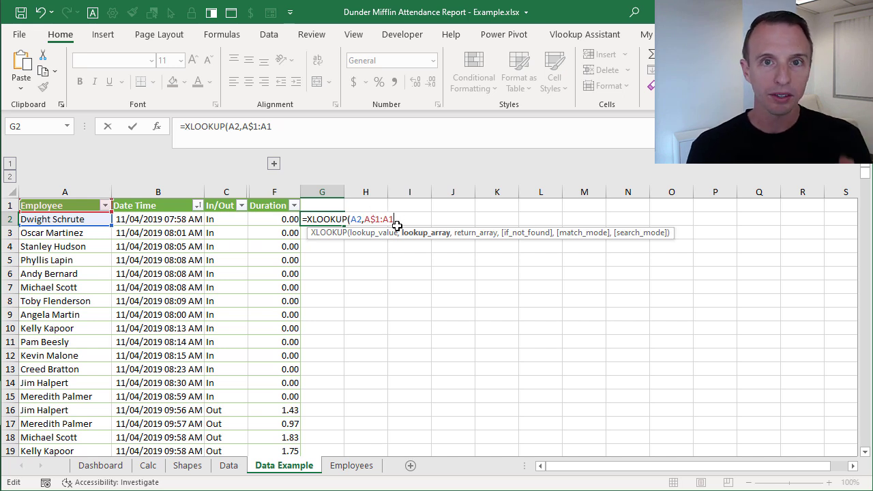
Step: Add the expanding Date Time range B$1:B1 as the XLOOKUP return array
{"action": "type", "text": ","}
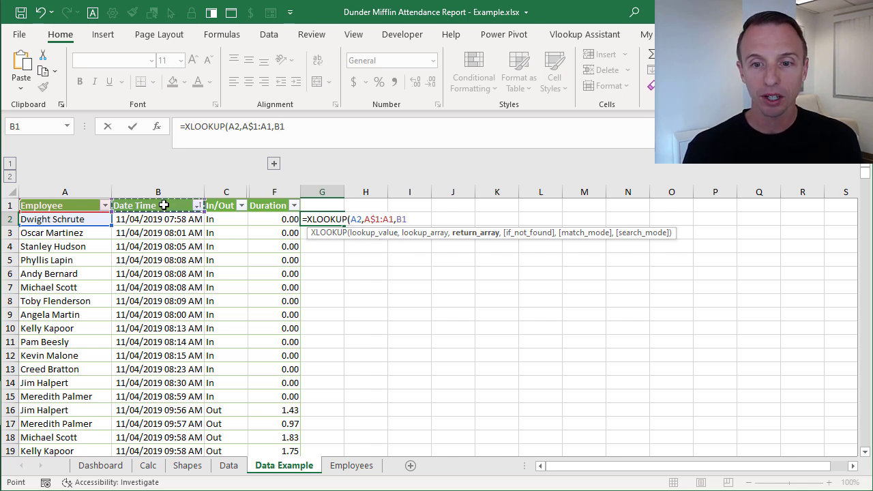
{"action": "key", "text": "F8"}
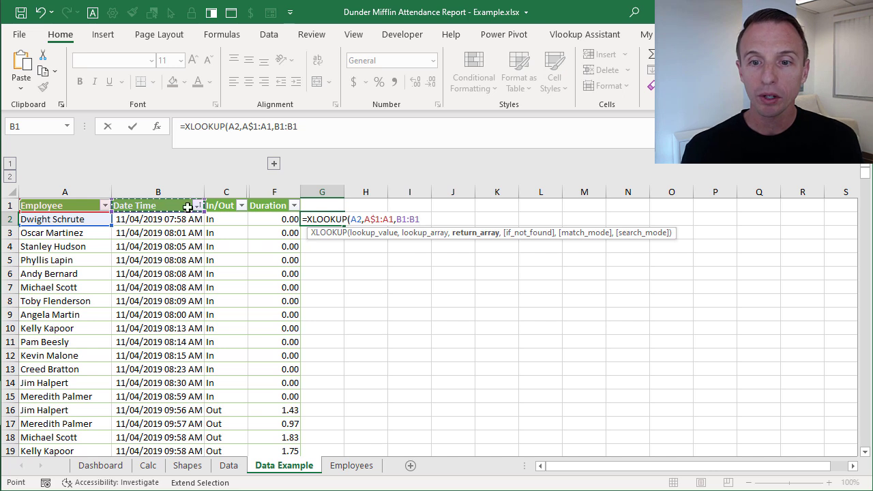
{"action": "double_click", "coordinate": [399, 218]}
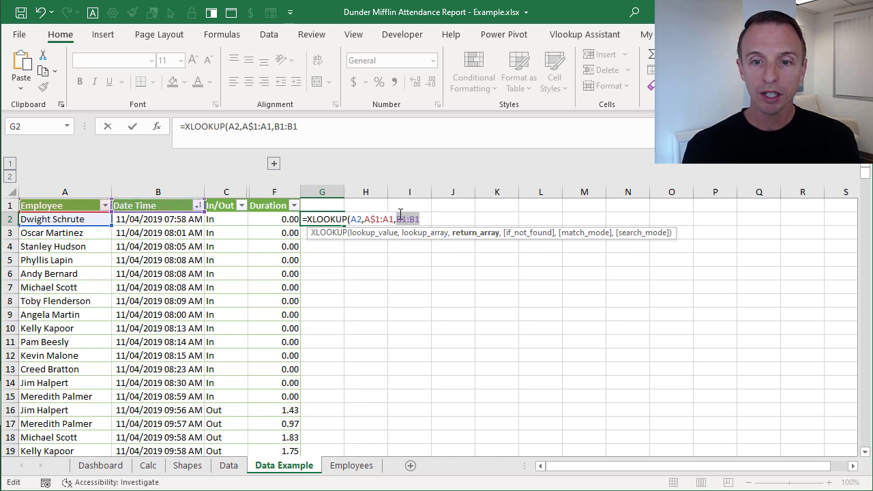
{"action": "left_click", "coordinate": [401, 218]}
{"action": "type", "text": "$1:A1"}
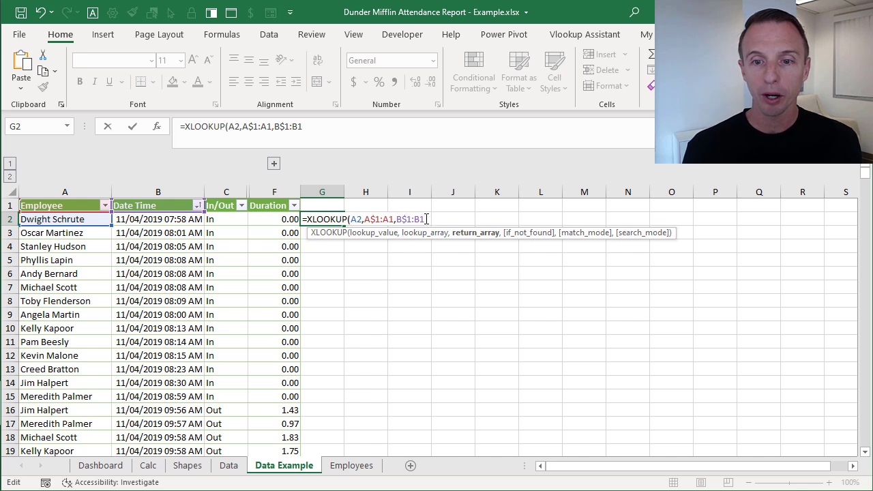
Step: Complete the XLOOKUP with "Not Found" for missing values, exact match 0 and last-to-first search -1, and enter the formula
{"action": "type", "text": ","}
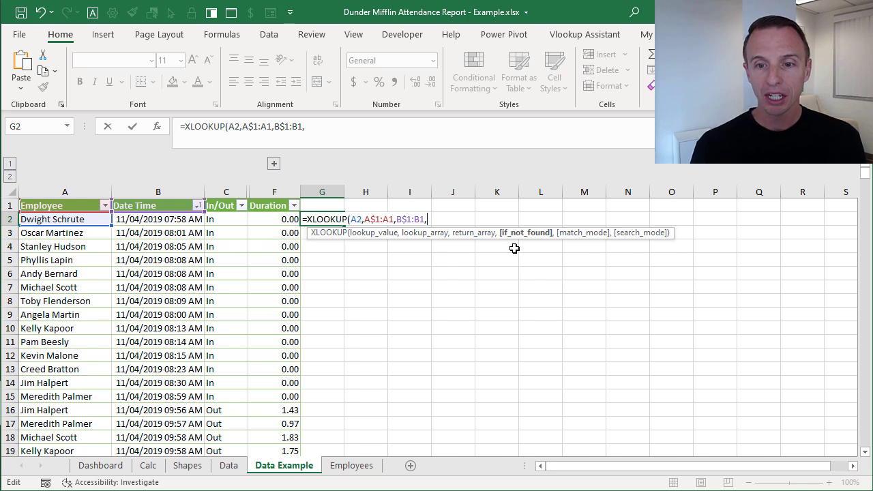
{"action": "type", "text": "\"Not Found"}
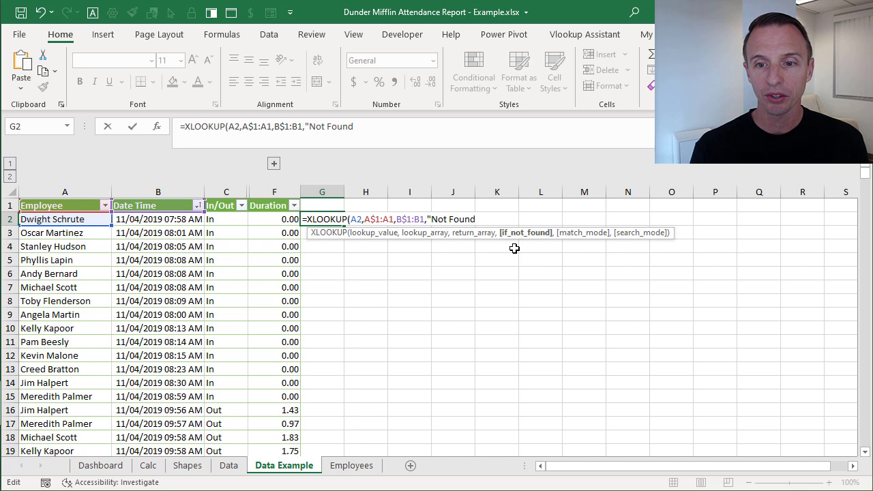
{"action": "type", "text": "\","}
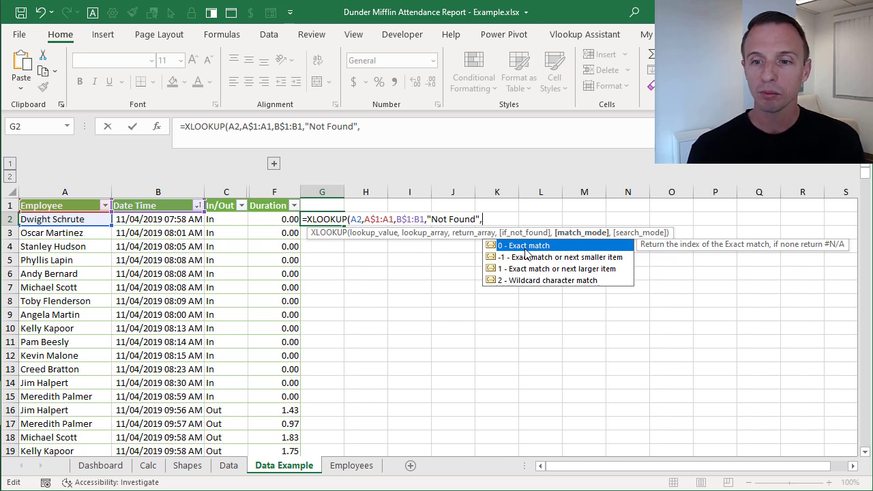
{"action": "type", "text": "0,"}
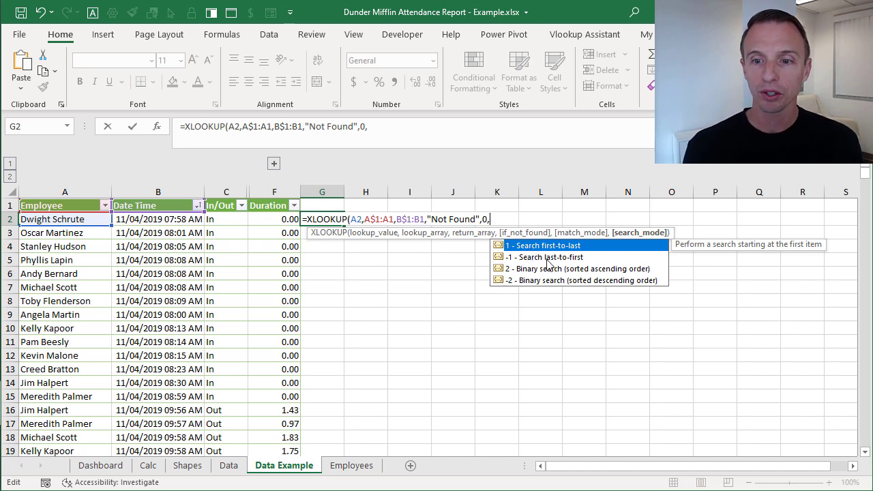
{"action": "key", "text": "Down"}
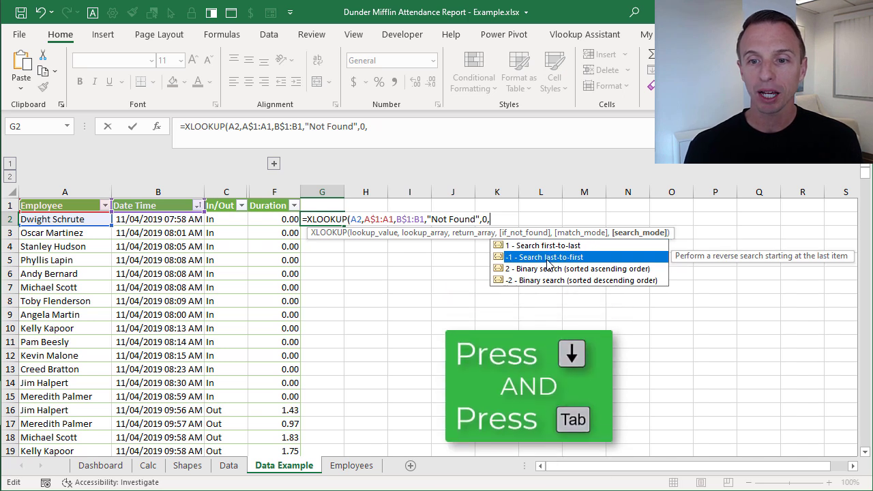
{"action": "key", "text": "Tab"}
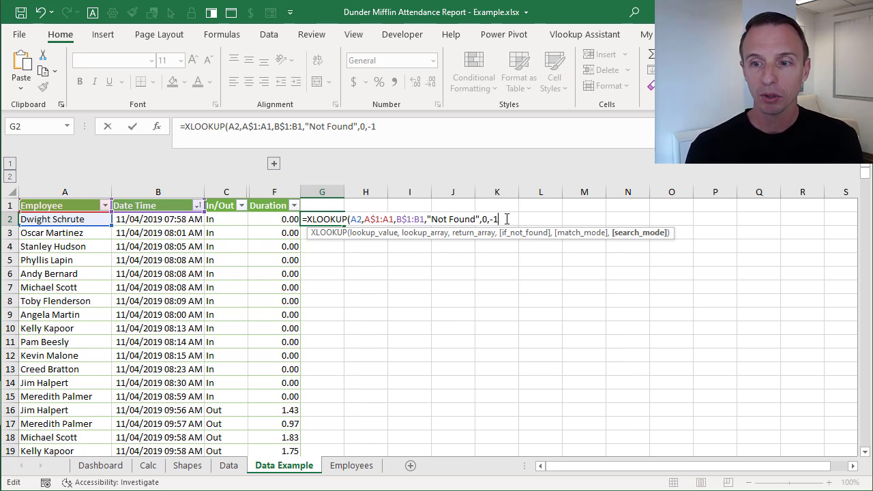
{"action": "type", "text": ")"}
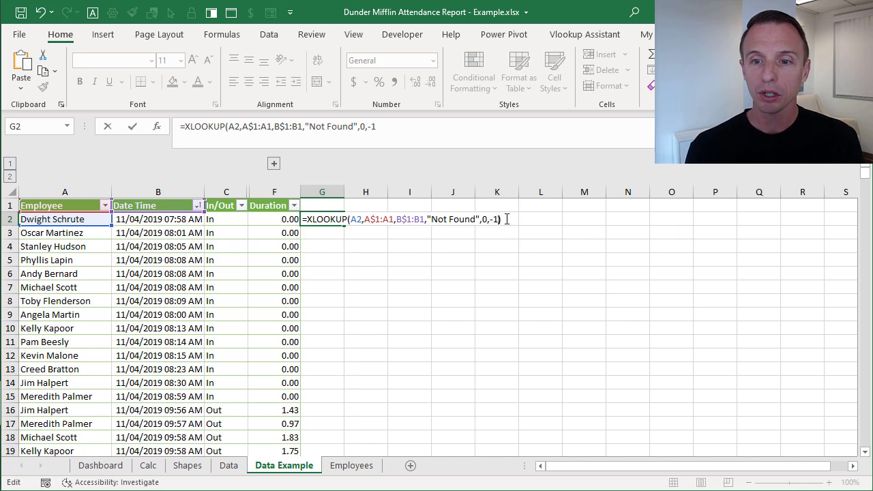
{"action": "key", "text": "Return"}
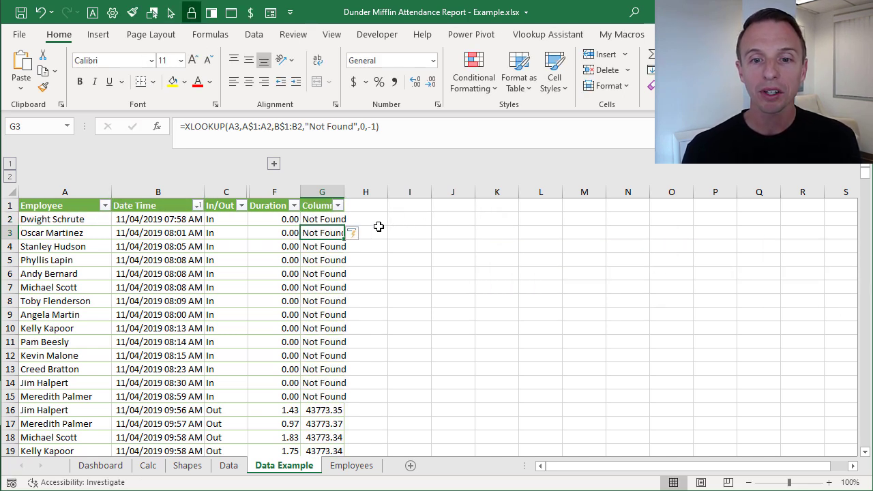
Step: Review the formula in G2 and the results in G2:G15 against the employee name in A15
{"action": "left_click", "coordinate": [322, 223]}
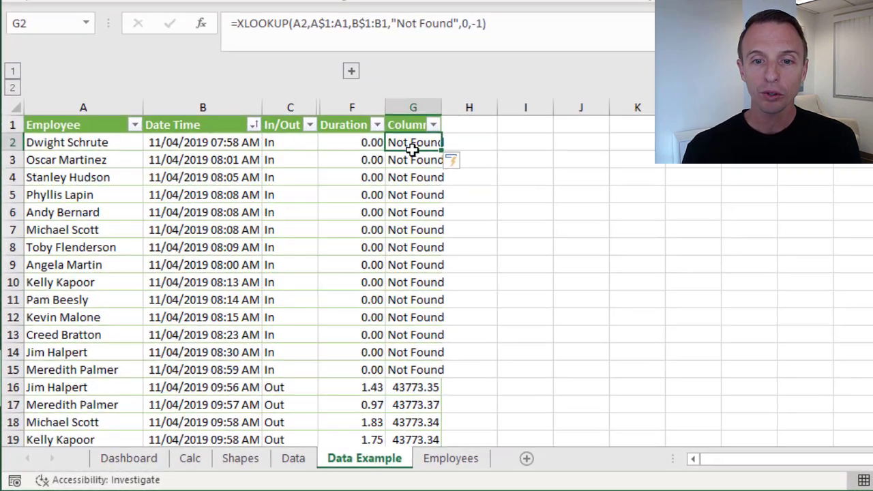
{"action": "left_click_drag", "start_coordinate": [413, 150], "coordinate": [415, 368]}
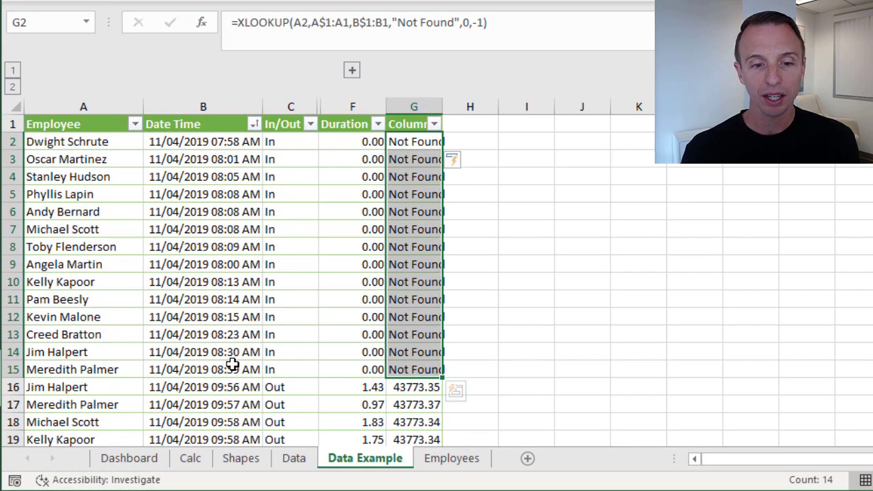
{"action": "left_click", "coordinate": [125, 368]}
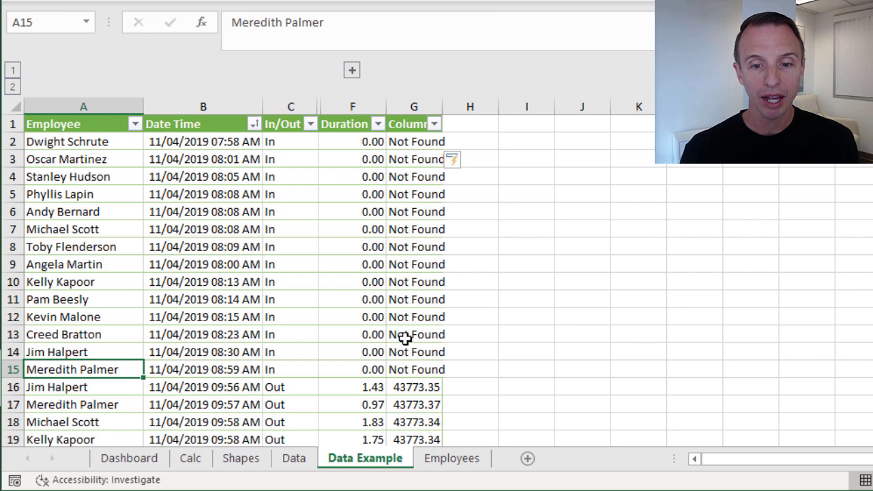
Step: Examine the XLOOKUP formulas in G15 and G16 to compare their expanding lookup and return ranges
{"action": "double_click", "coordinate": [409, 369]}
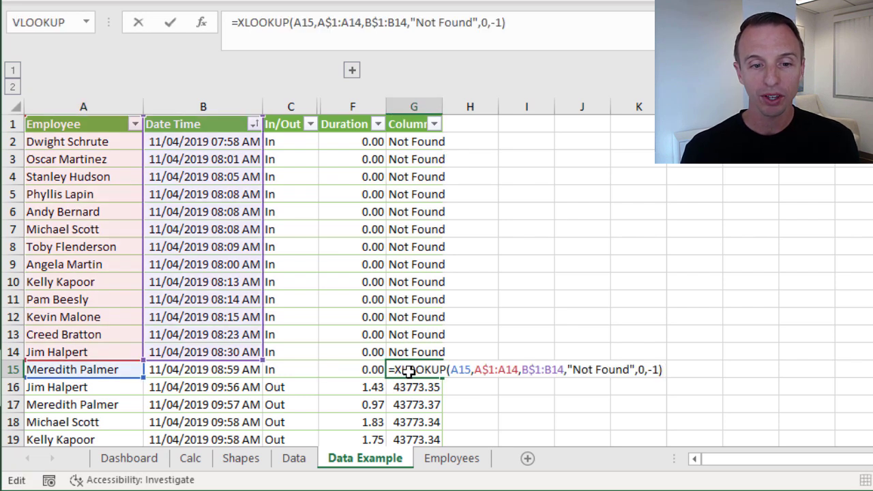
{"action": "key", "text": "Return"}
{"action": "left_click", "coordinate": [409, 386]}
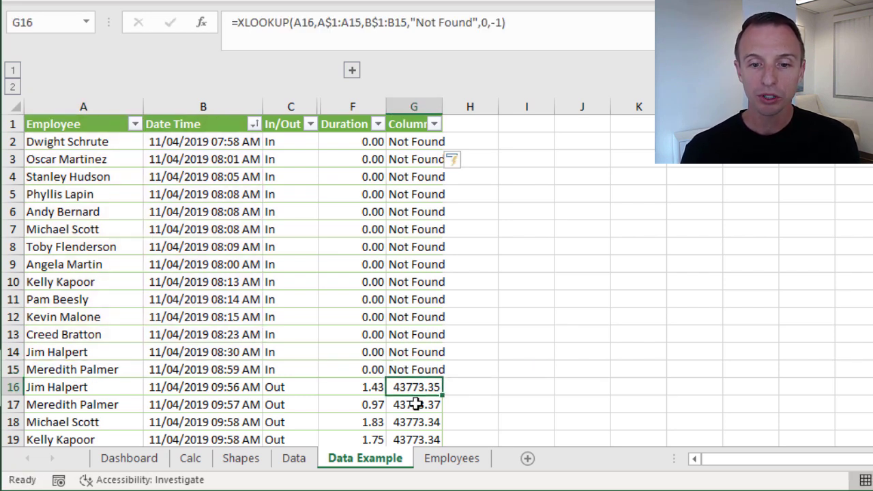
{"action": "key", "text": "F2"}
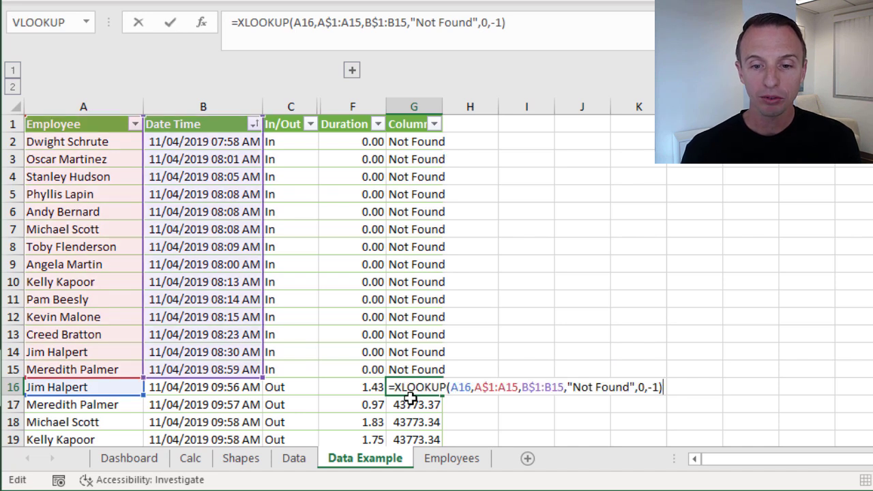
{"action": "key", "text": "ctrl+Return"}
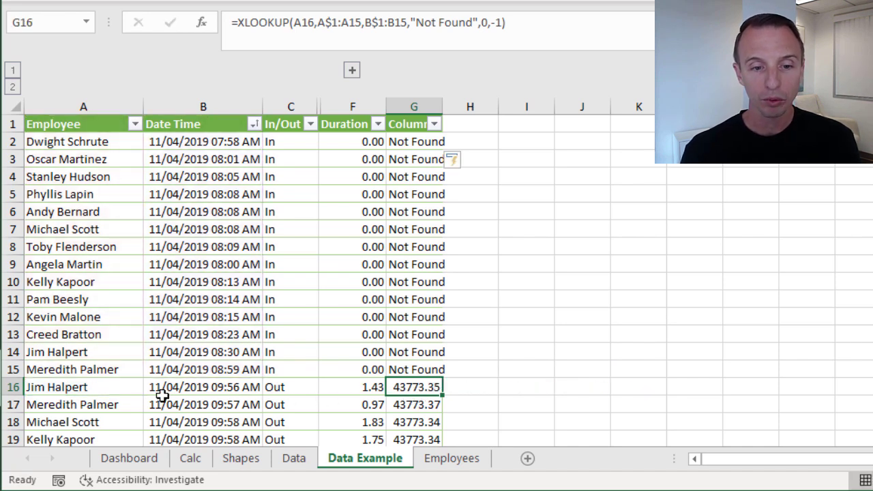
{"action": "key", "text": "F2"}
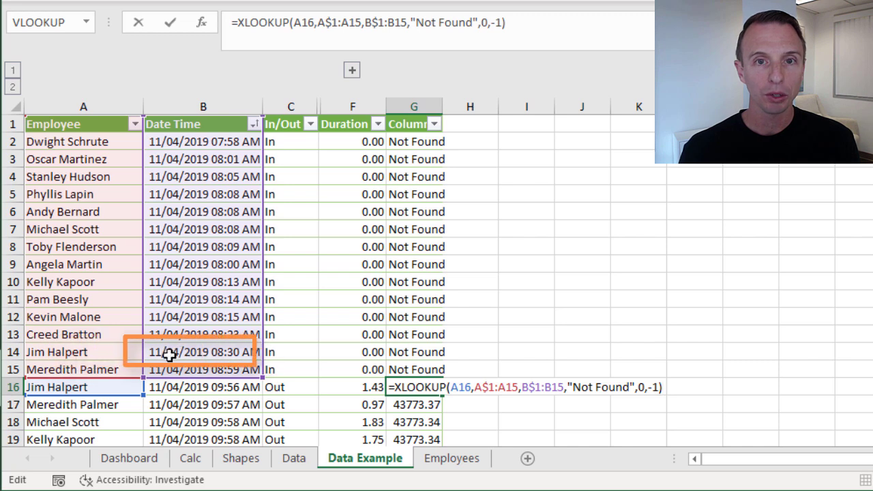
{"action": "key", "text": "ctrl+Return"}
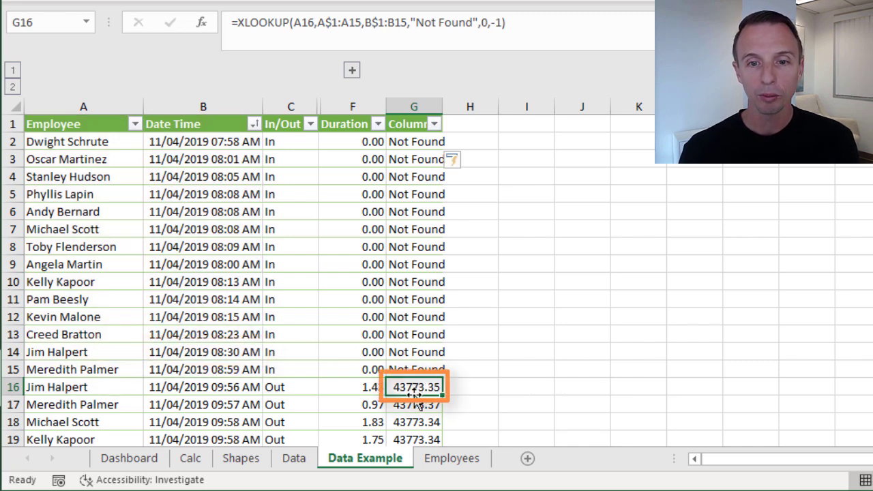
Step: Format all XLOOKUP results in column G with the Date number format type 3/14/12 1:30 PM
{"action": "left_click", "coordinate": [405, 121]}
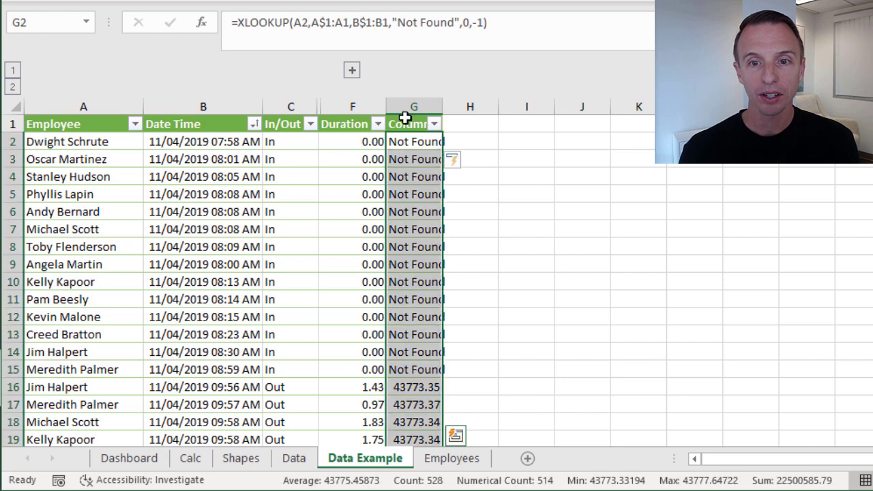
{"action": "right_click", "coordinate": [406, 139]}
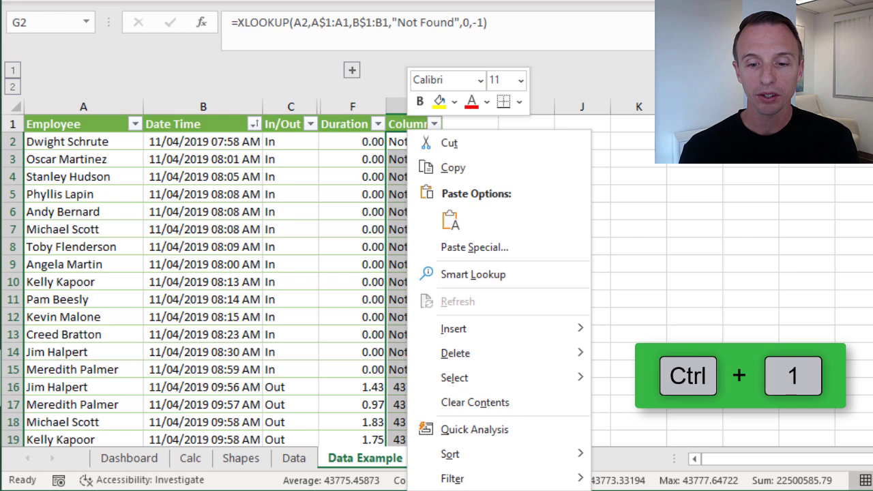
{"action": "right_click", "coordinate": [408, 344]}
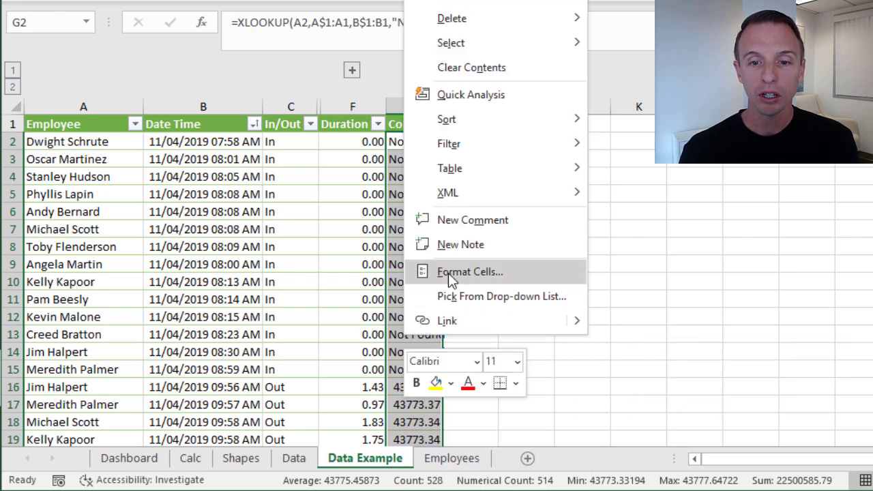
{"action": "left_click", "coordinate": [450, 272]}
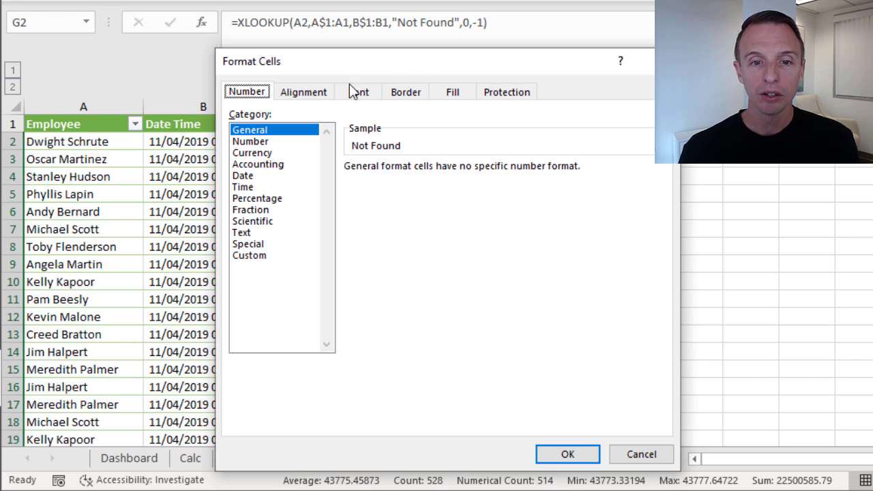
{"action": "left_click", "coordinate": [251, 177]}
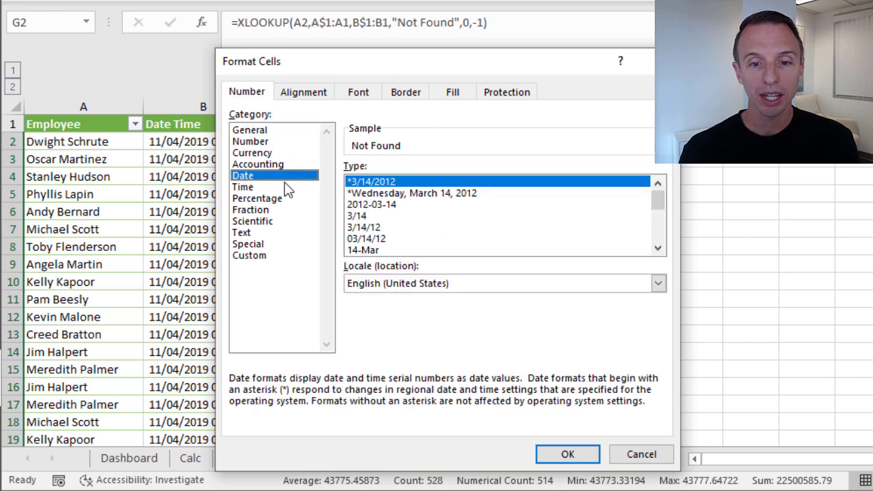
{"action": "left_click_drag", "start_coordinate": [658, 196], "coordinate": [660, 223]}
{"action": "left_click", "coordinate": [396, 215]}
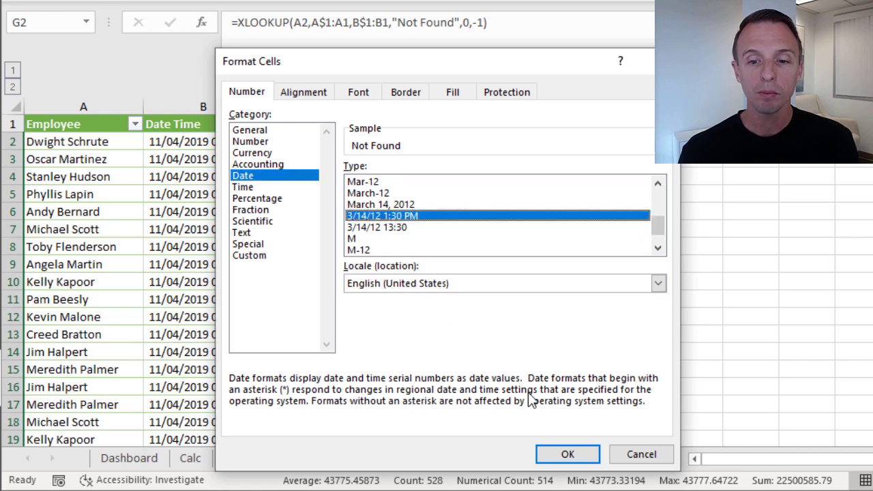
{"action": "left_click", "coordinate": [568, 455]}
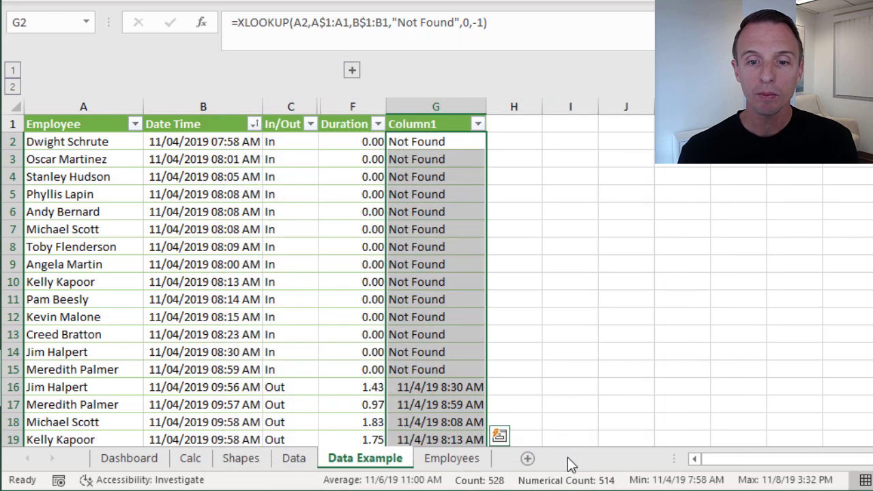
Step: Enter the formula =B16-G16 in H16 to subtract the previous clock time from the current one
{"action": "left_click", "coordinate": [434, 387]}
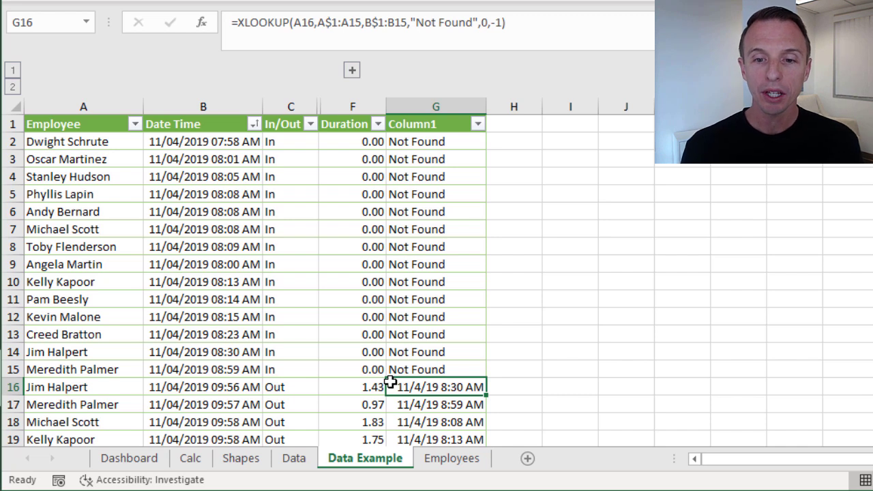
{"action": "left_click", "coordinate": [508, 387]}
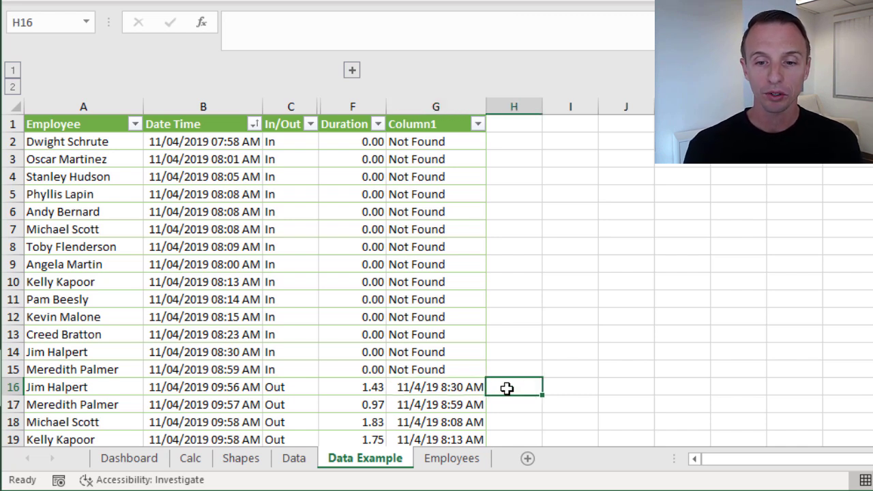
{"action": "type", "text": "="}
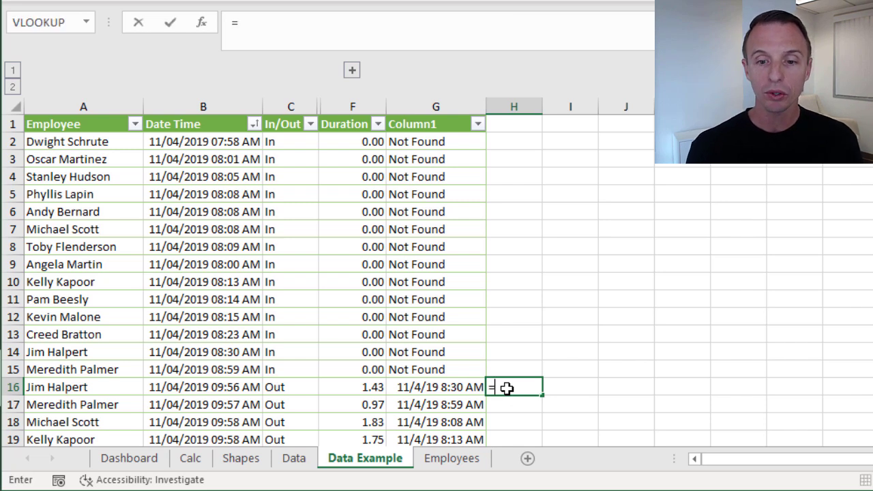
{"action": "left_click", "coordinate": [229, 387]}
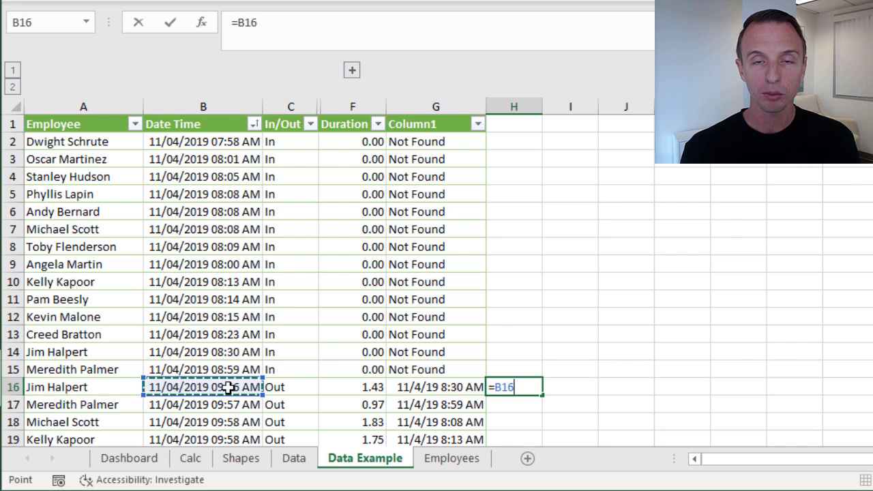
{"action": "type", "text": "-"}
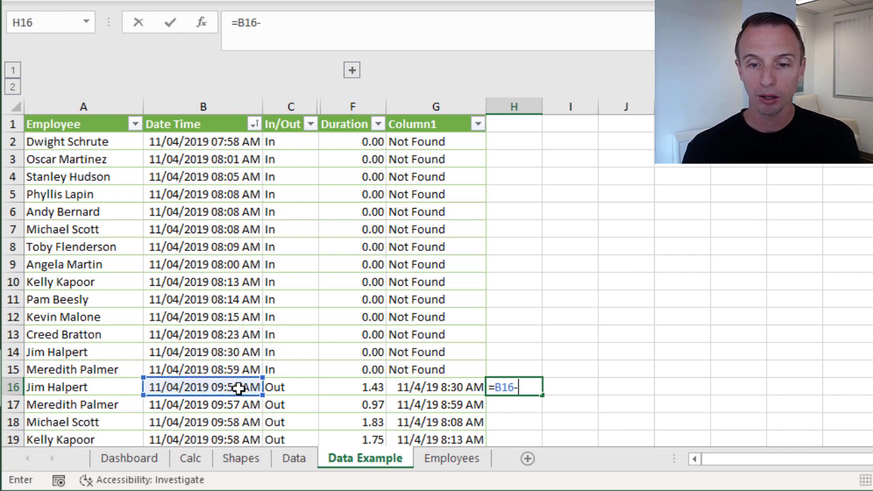
{"action": "left_click", "coordinate": [420, 387]}
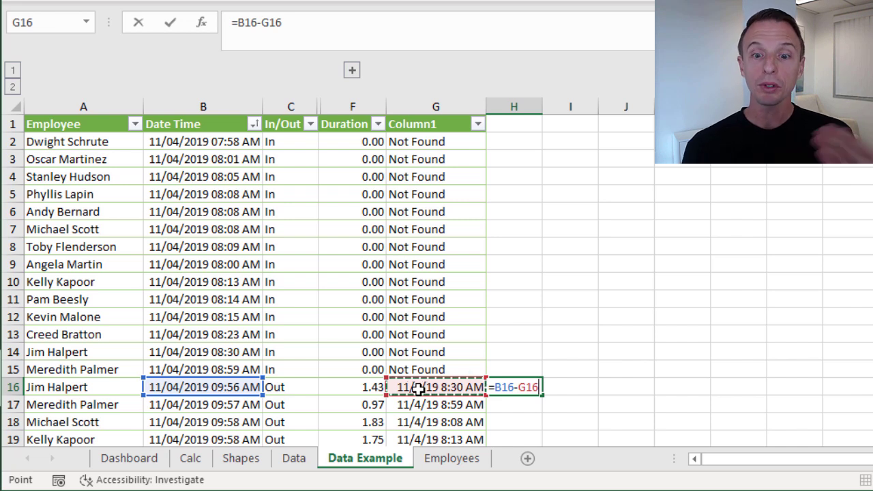
{"action": "key", "text": "Return"}
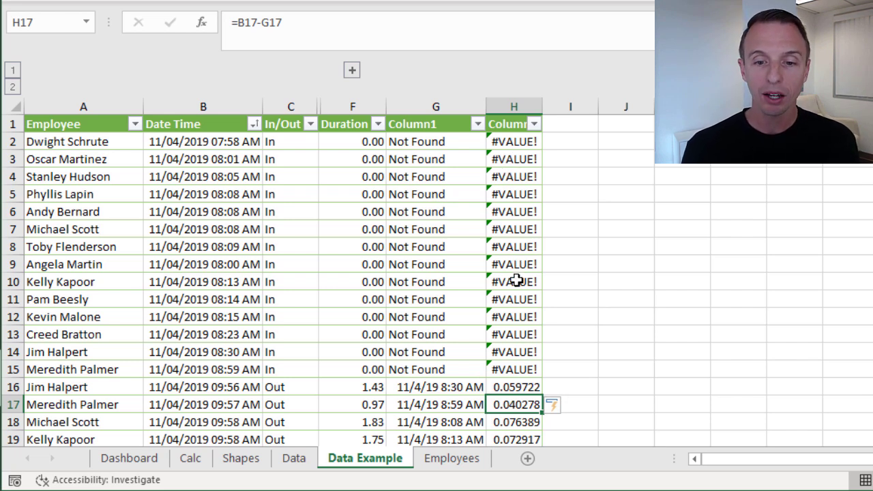
Step: Convert the H16 time difference to hours by changing its formula to =(B16-G16)*24
{"action": "left_click", "coordinate": [517, 388]}
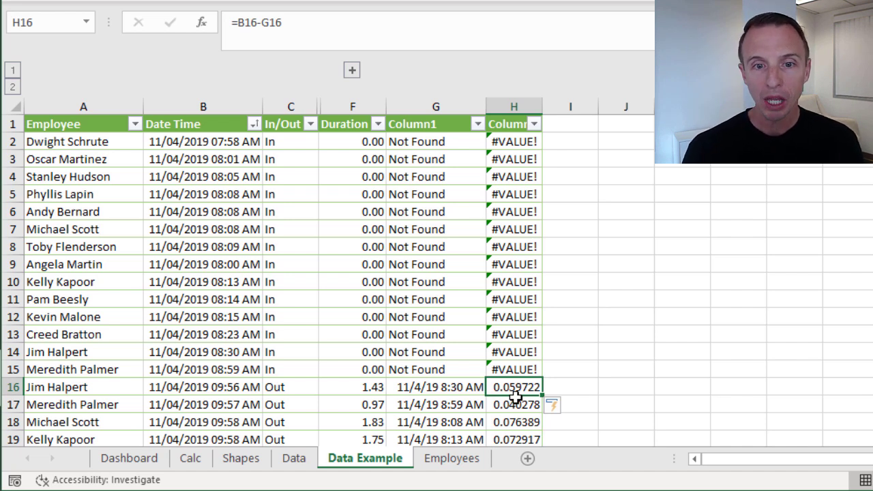
{"action": "key", "text": "F2"}
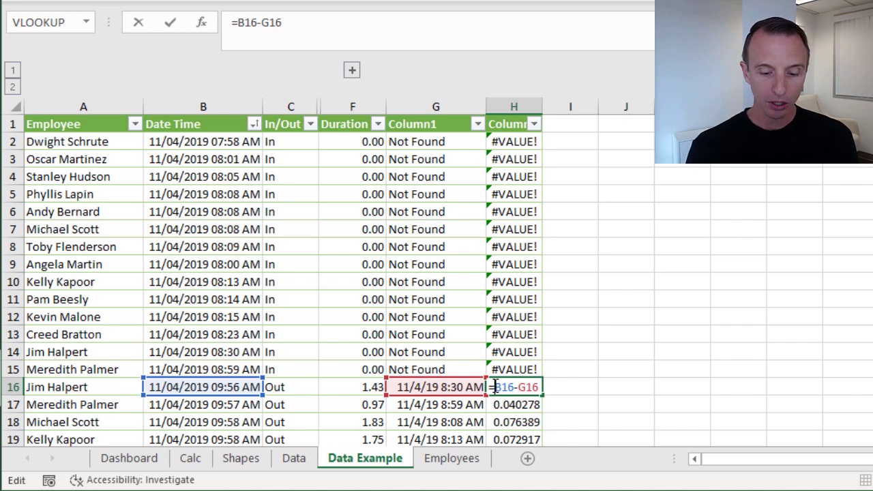
{"action": "type", "text": "("}
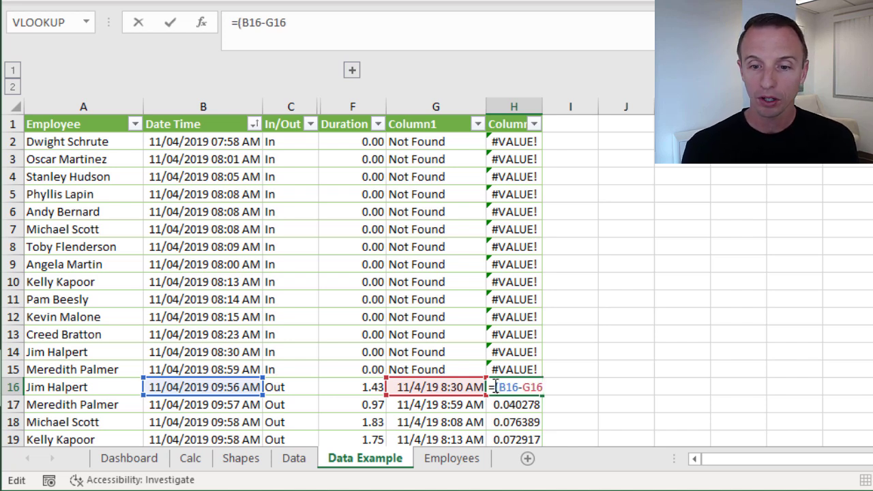
{"action": "left_click", "coordinate": [548, 387]}
{"action": "type", "text": ")*24"}
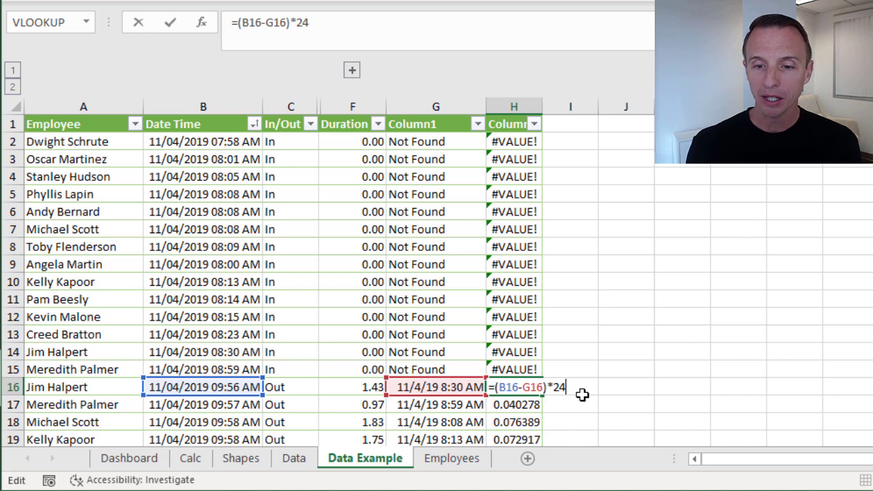
{"action": "key", "text": "Return"}
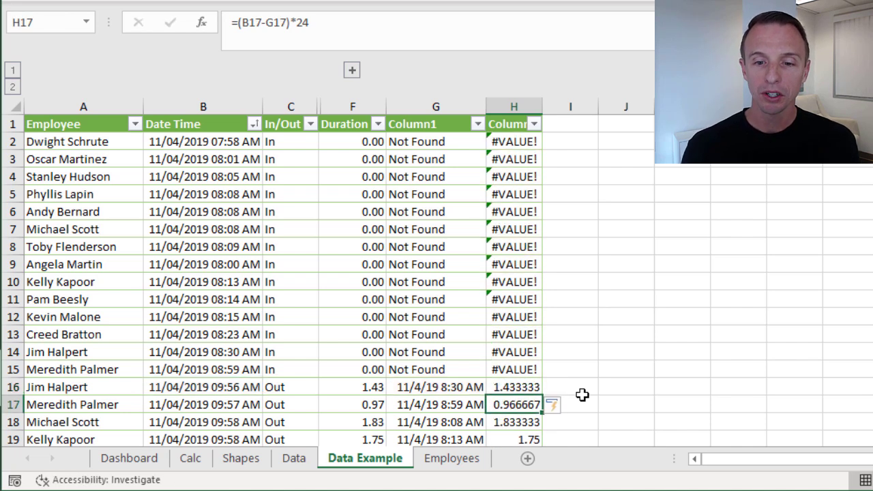
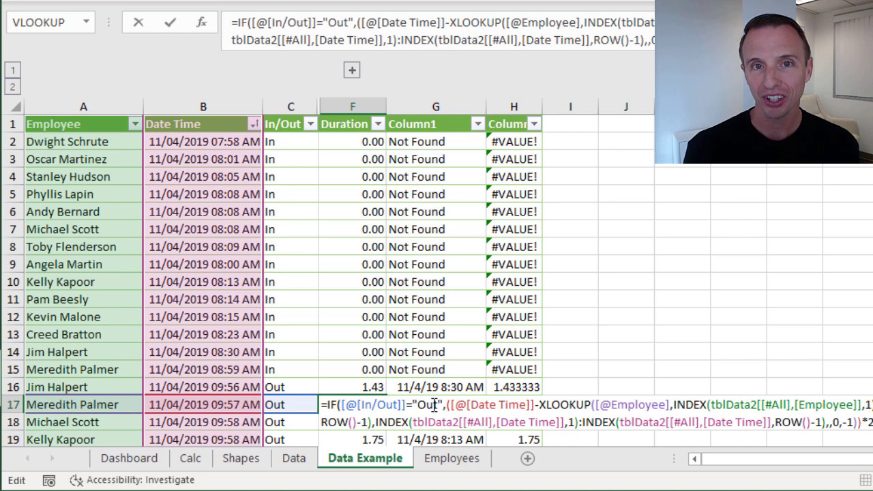
Step: Review the calculated hours for In and Out entries further down the attendance table
{"action": "key", "text": "ctrl+Return"}
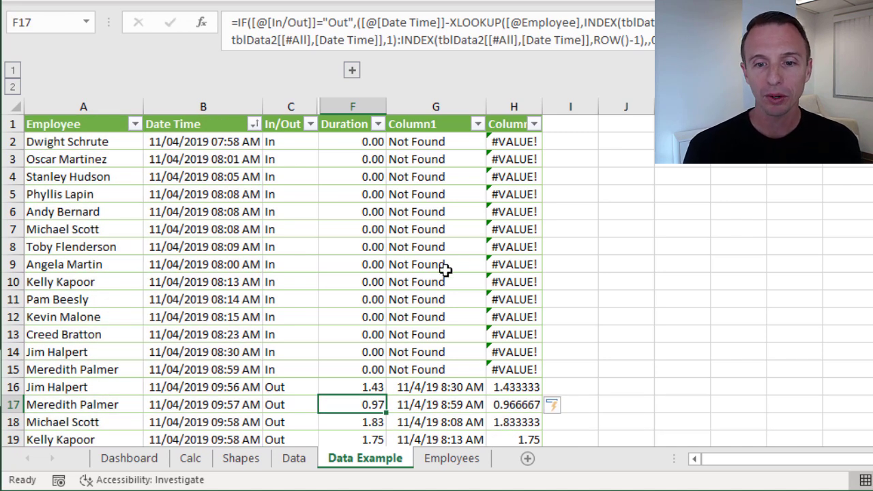
{"action": "scroll", "coordinate": [444, 290], "scroll_direction": "down", "scroll_amount": 7}
{"action": "scroll", "coordinate": [444, 292], "scroll_direction": "down", "scroll_amount": 10}
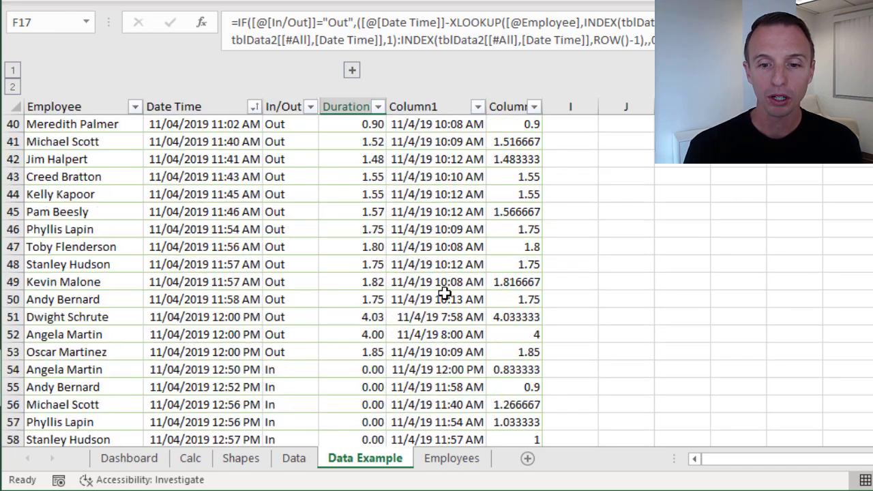
{"action": "scroll", "coordinate": [444, 293], "scroll_direction": "down", "scroll_amount": 2}
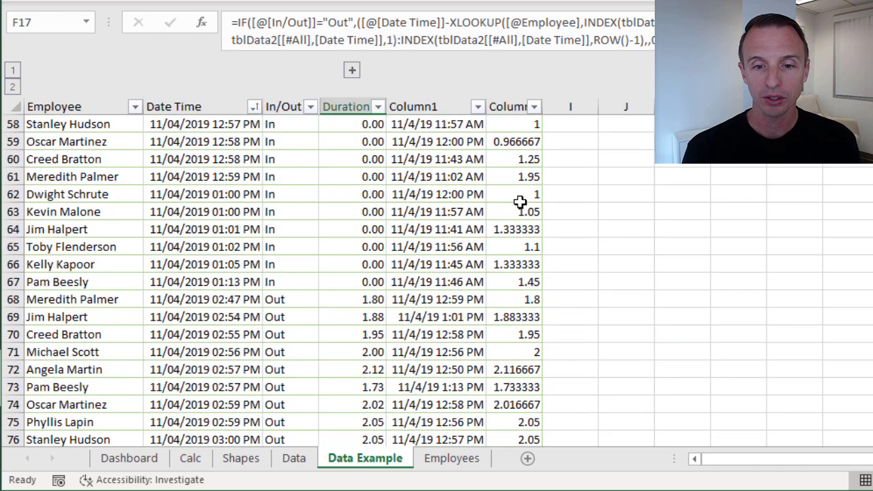
Step: Change the H61 formula to =IF(C61="Out",(B61-G61)*24,0) so only Out entries return hours
{"action": "left_click", "coordinate": [517, 177]}
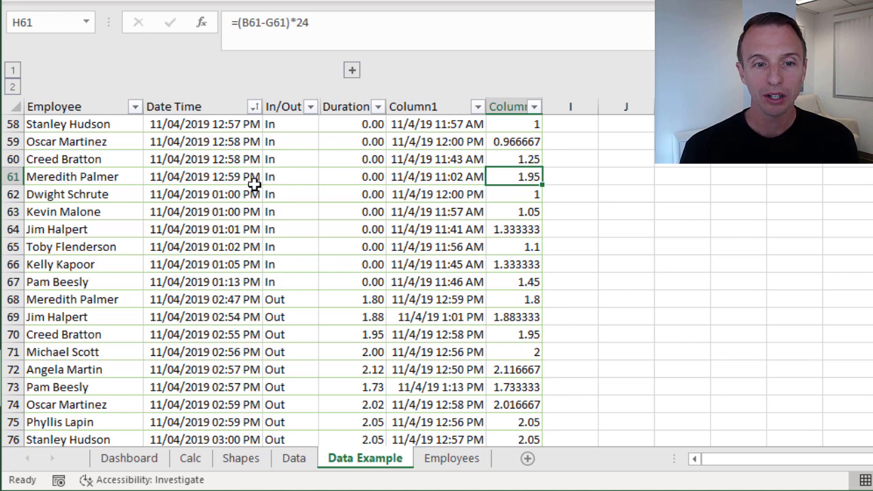
{"action": "double_click", "coordinate": [521, 176]}
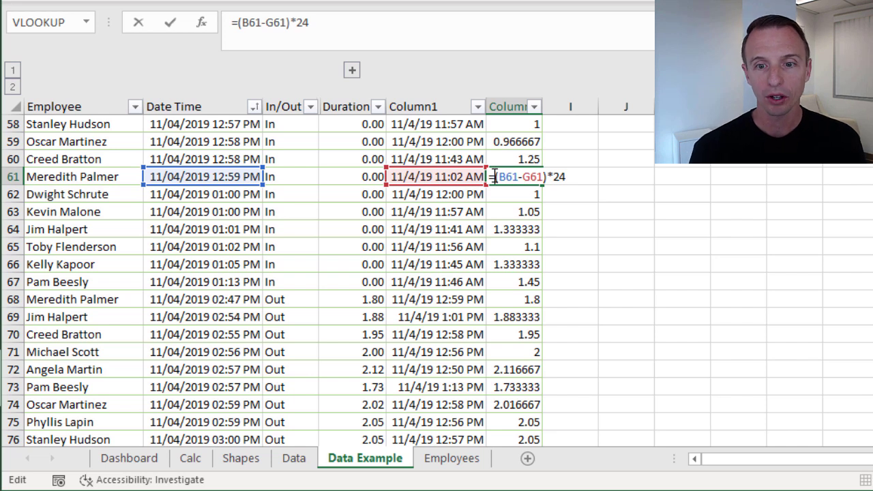
{"action": "type", "text": "if"}
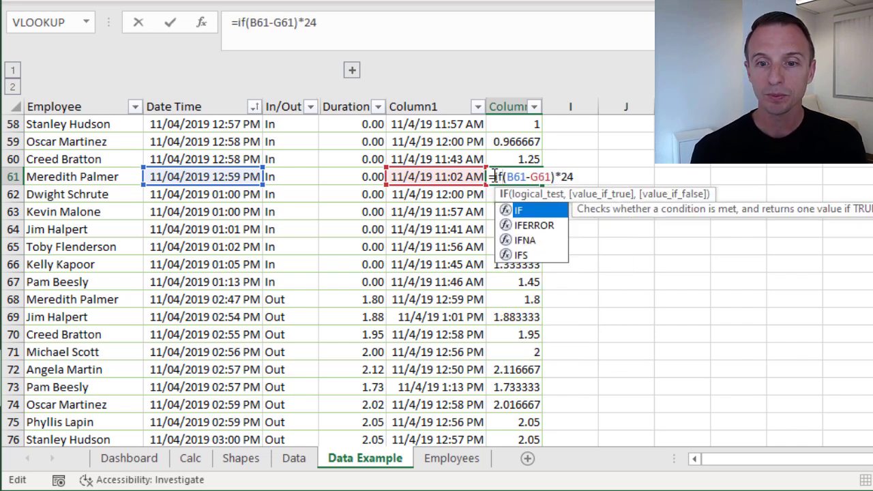
{"action": "type", "text": "("}
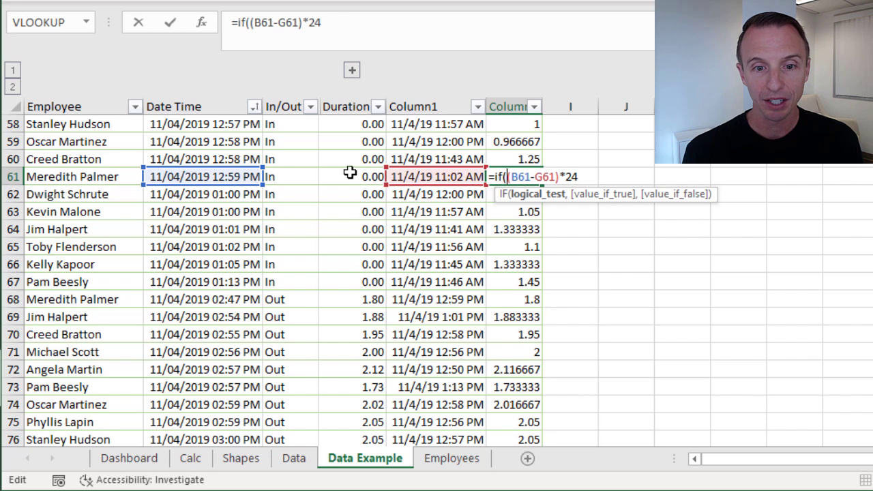
{"action": "left_click", "coordinate": [305, 176]}
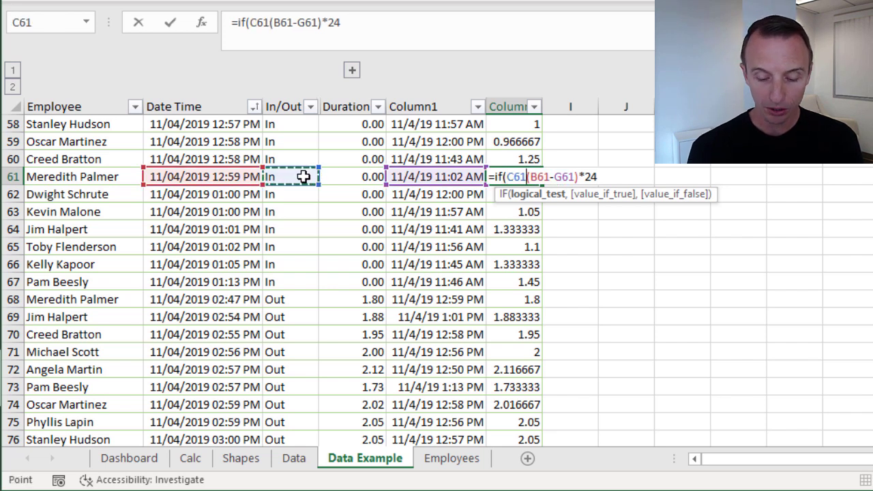
{"action": "type", "text": "=\"Out\""}
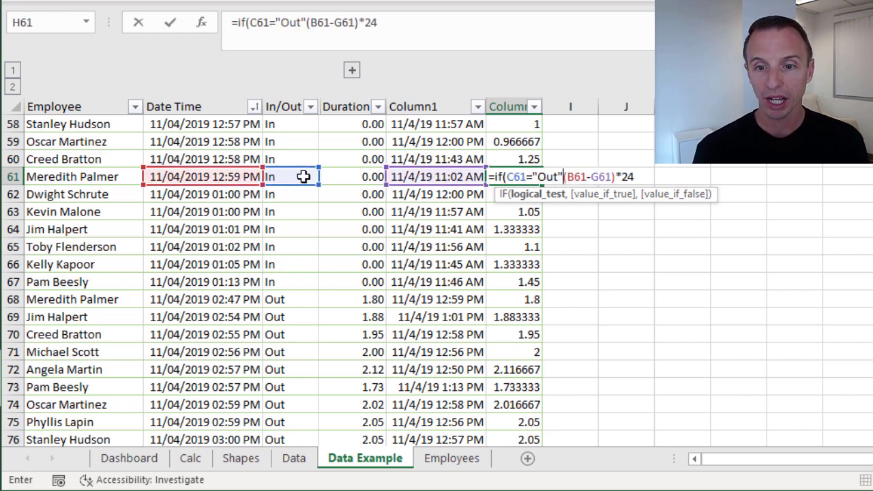
{"action": "type", "text": ","}
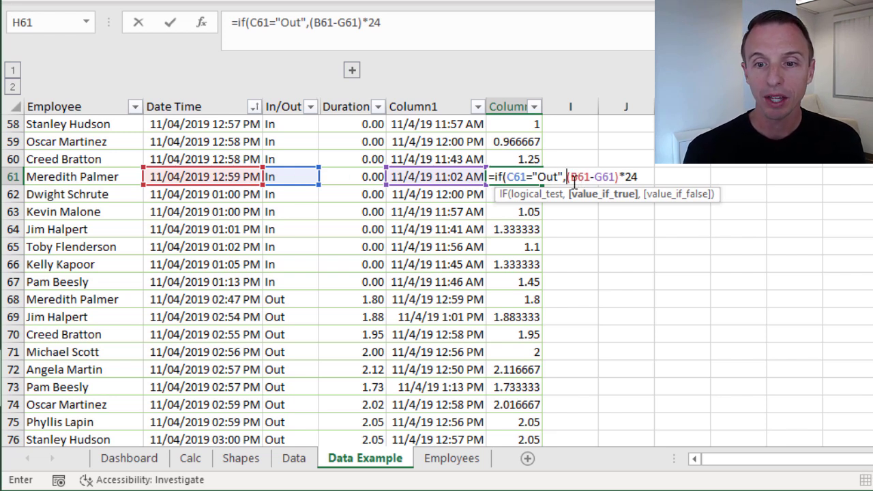
{"action": "left_click", "coordinate": [633, 177]}
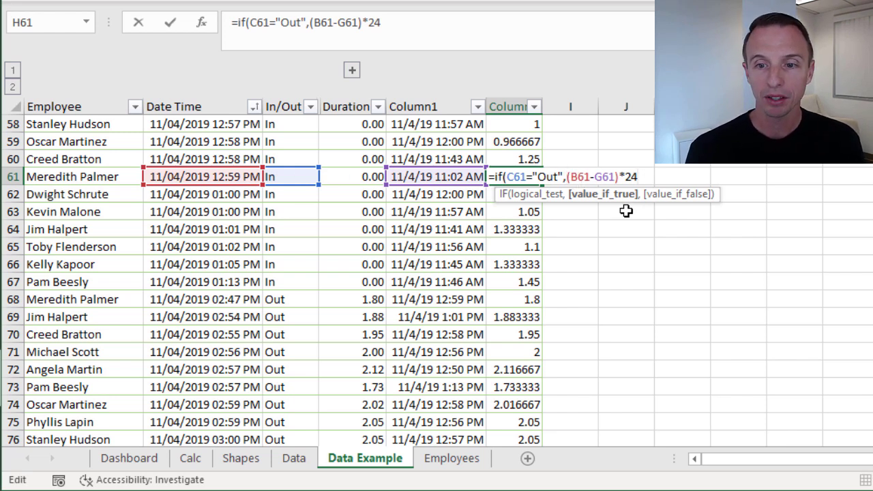
{"action": "type", "text": ","}
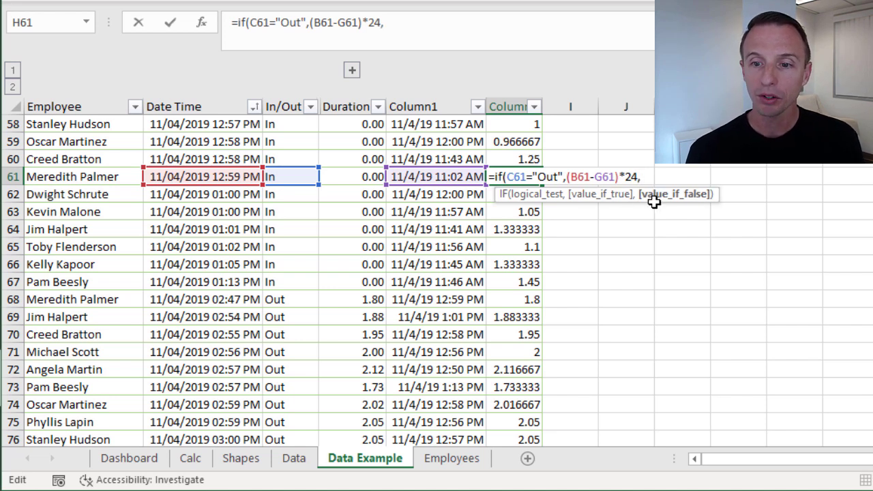
{"action": "type", "text": "0"}
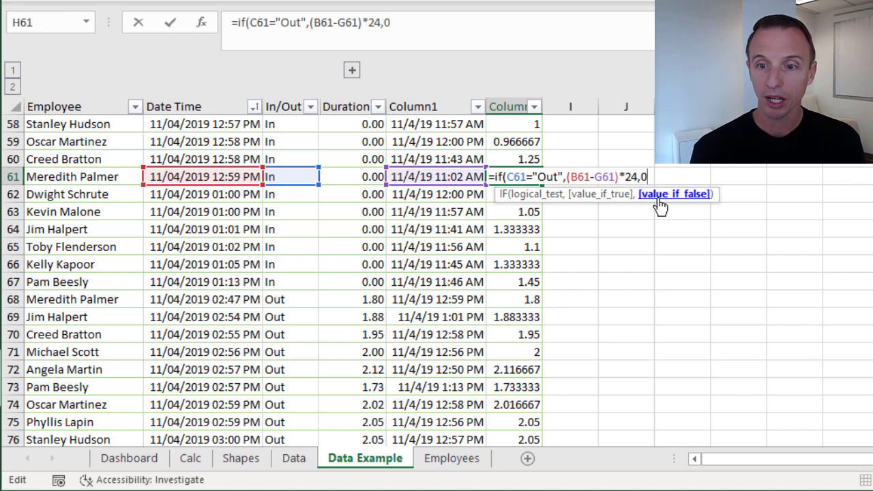
{"action": "type", "text": ")"}
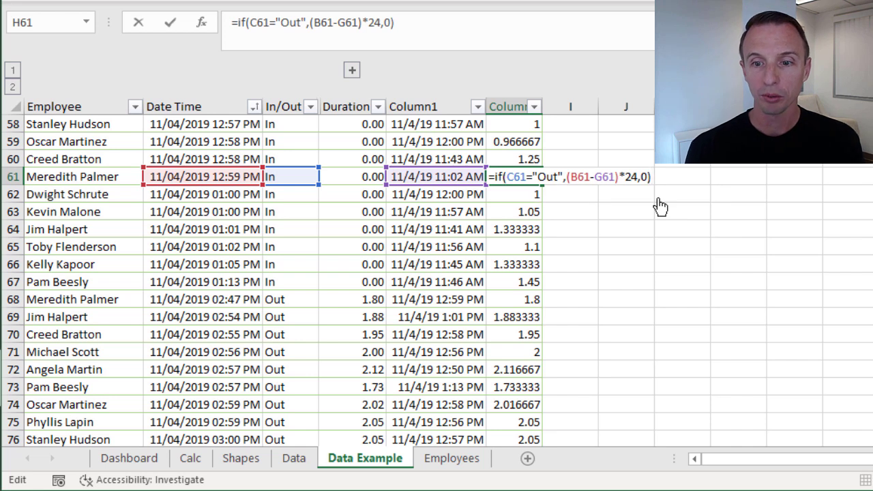
{"action": "key", "text": "Return"}
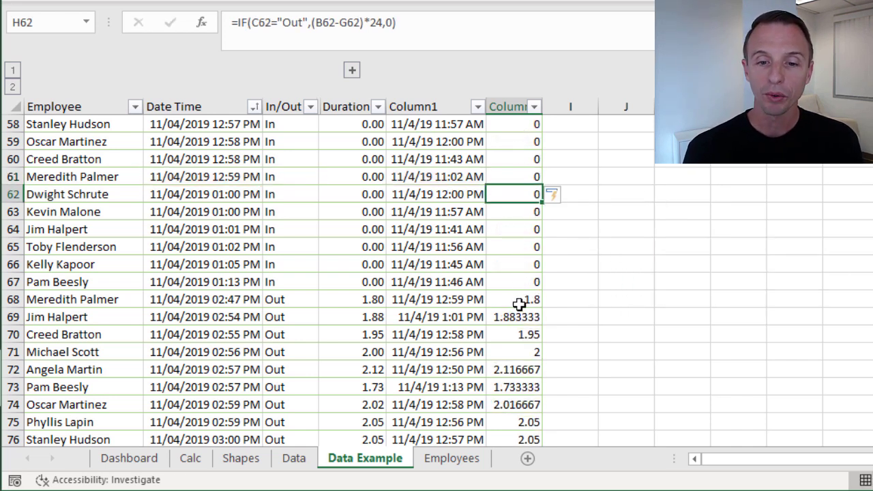
Step: Examine the structured-reference Duration formula in F4 near the start of the table
{"action": "scroll", "coordinate": [504, 299], "scroll_direction": "up", "scroll_amount": 19}
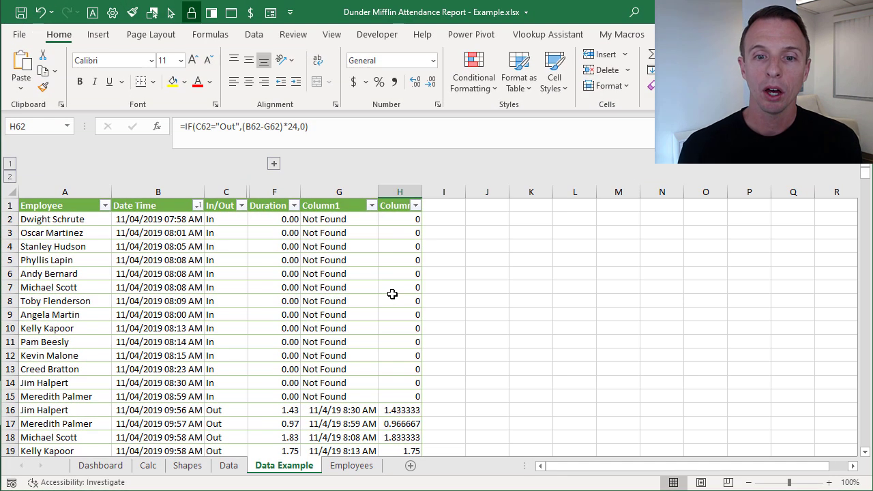
{"action": "left_click", "coordinate": [288, 247]}
{"action": "key", "text": "F2"}
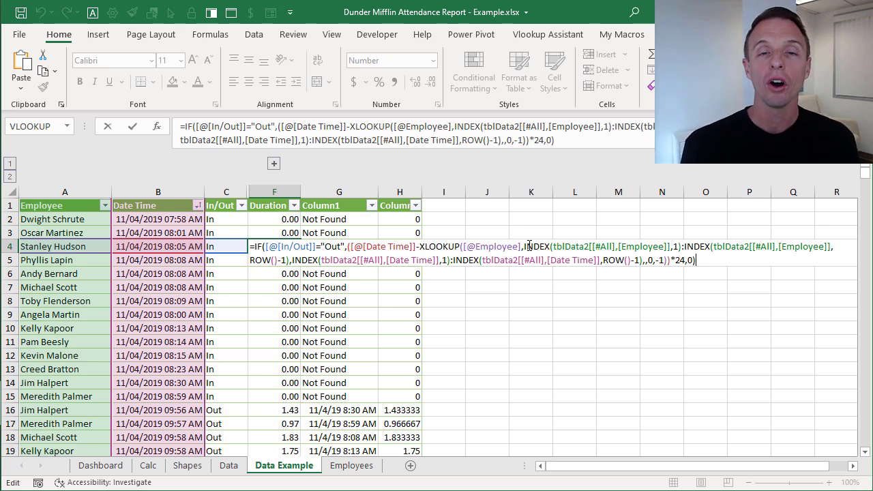
{"action": "key", "text": "Escape"}
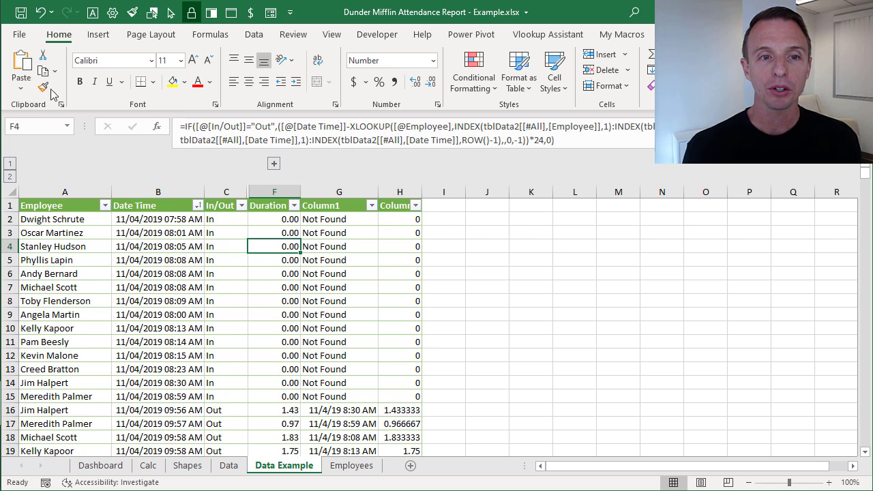
Step: Enable the Use table names in formulas setting in the Excel formula options
{"action": "left_click", "coordinate": [19, 36]}
{"action": "left_click", "coordinate": [41, 466]}
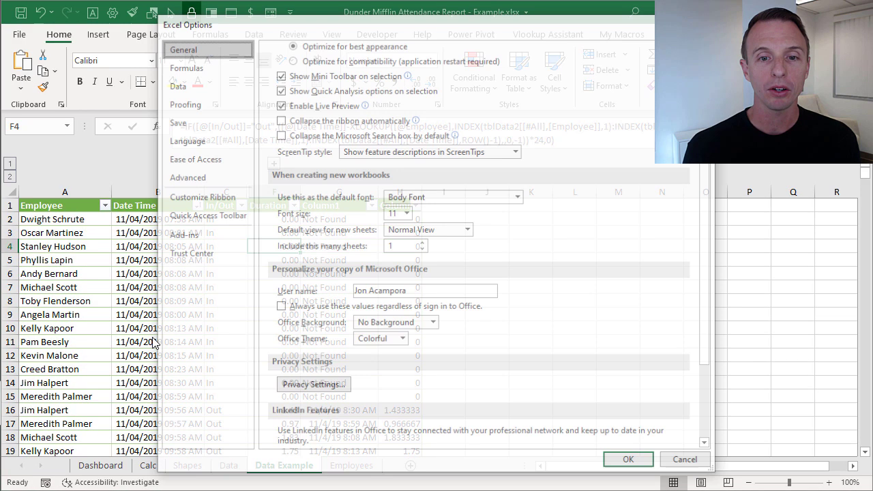
{"action": "left_click", "coordinate": [200, 67]}
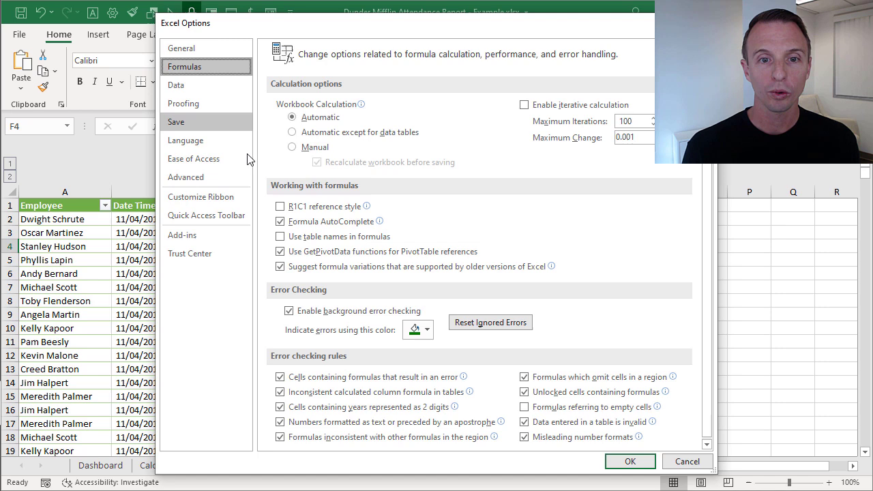
{"action": "left_click", "coordinate": [280, 236]}
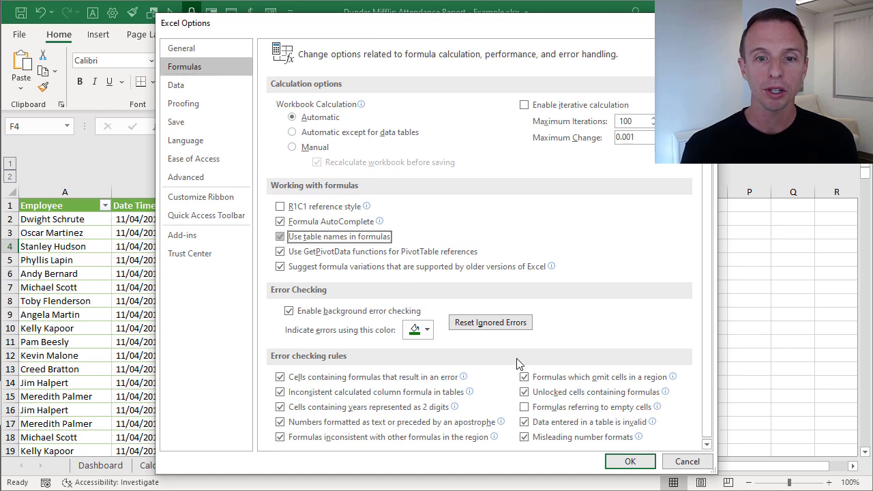
{"action": "left_click", "coordinate": [628, 462]}
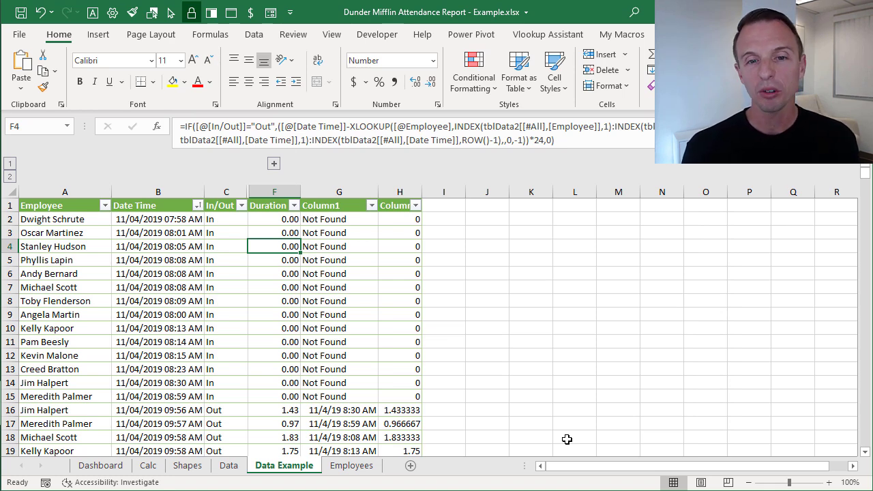
Step: Examine the XLOOKUP part of the F4 Duration formula, highlighting its lookup_array and return_array arguments
{"action": "key", "text": "F2"}
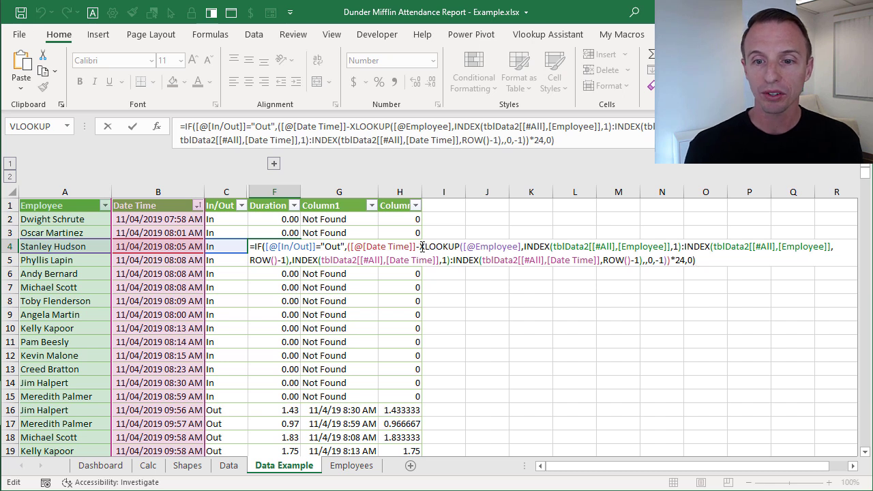
{"action": "left_click_drag", "start_coordinate": [420, 246], "coordinate": [670, 259]}
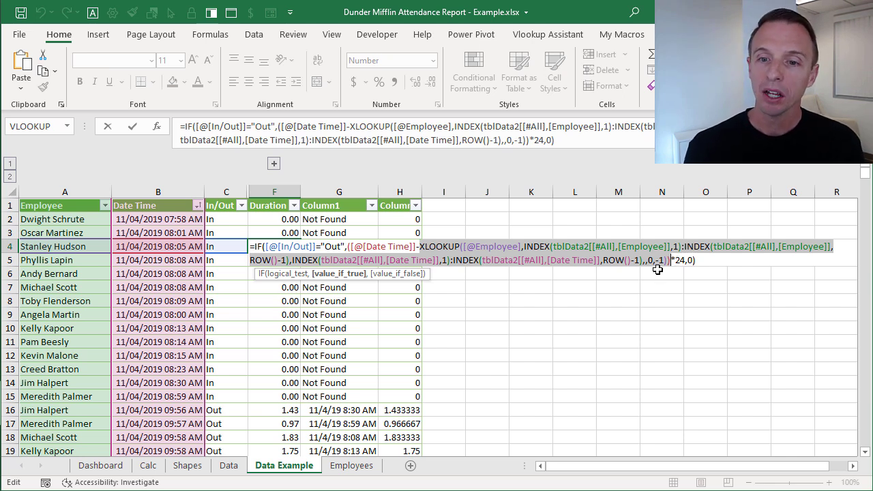
{"action": "key", "text": "Escape"}
{"action": "key", "text": "F2"}
{"action": "left_click", "coordinate": [523, 246]}
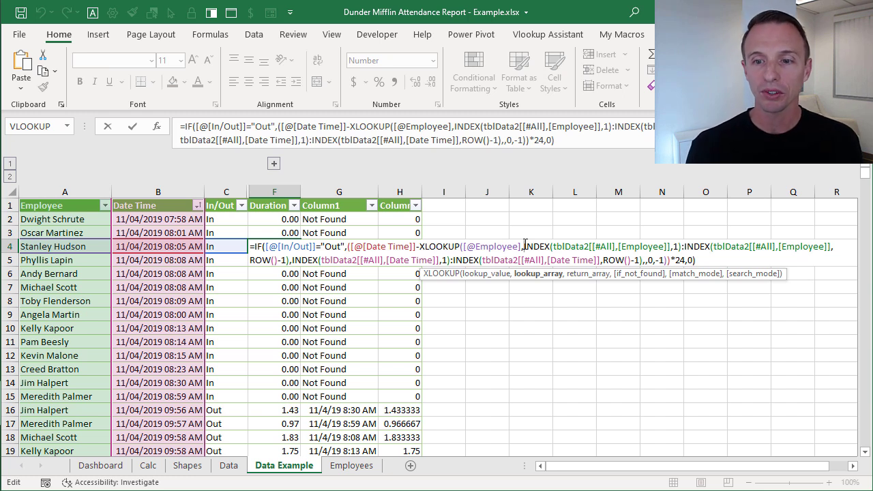
{"action": "left_click", "coordinate": [542, 275]}
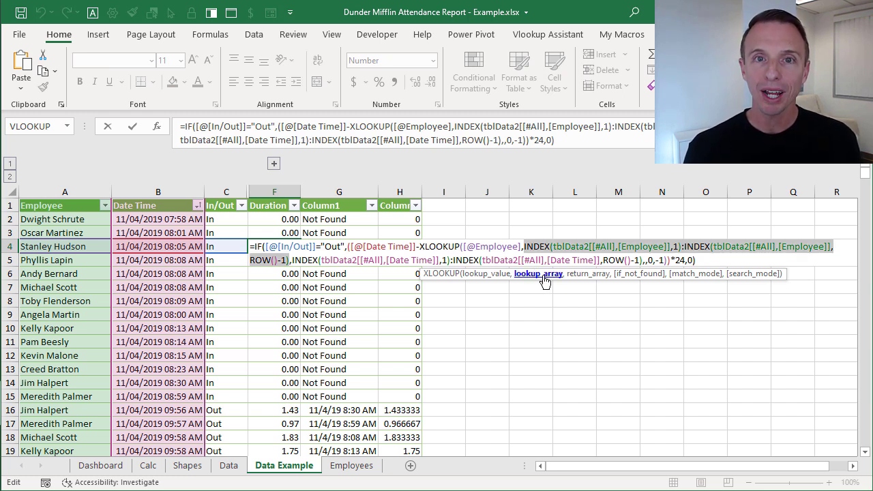
{"action": "left_click", "coordinate": [578, 275]}
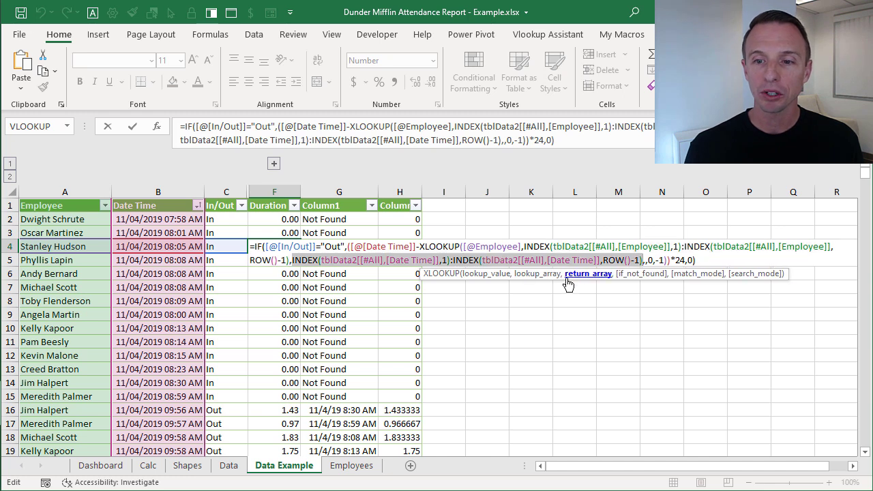
{"action": "left_click", "coordinate": [533, 276]}
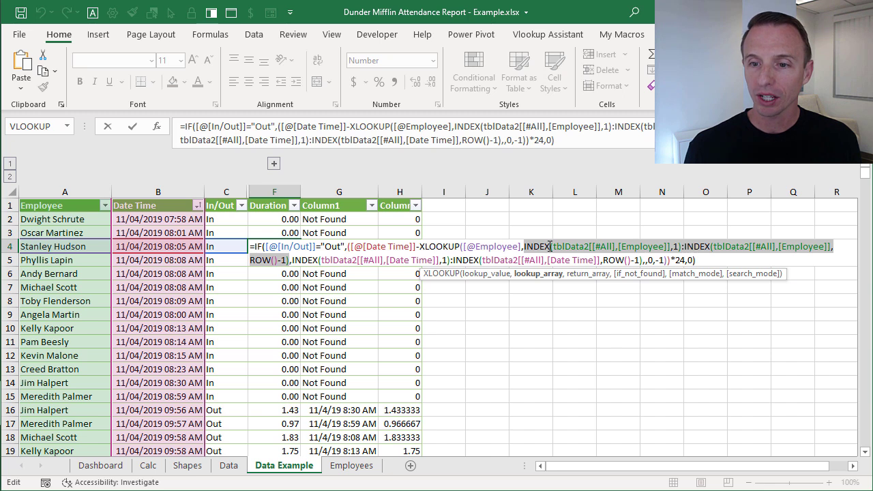
Step: Examine how the paired INDEX functions with row 1 and ROW()-1 build F4's expanding Employee and Date Time ranges
{"action": "left_click", "coordinate": [678, 246]}
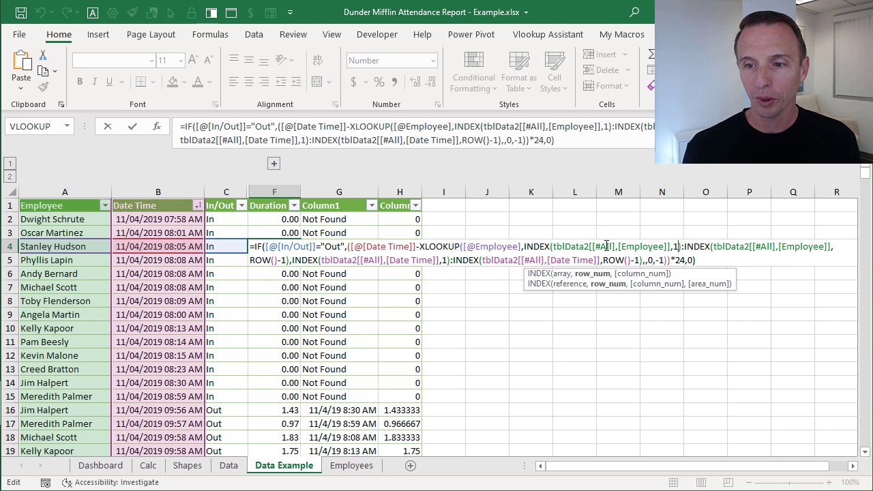
{"action": "left_click", "coordinate": [684, 247]}
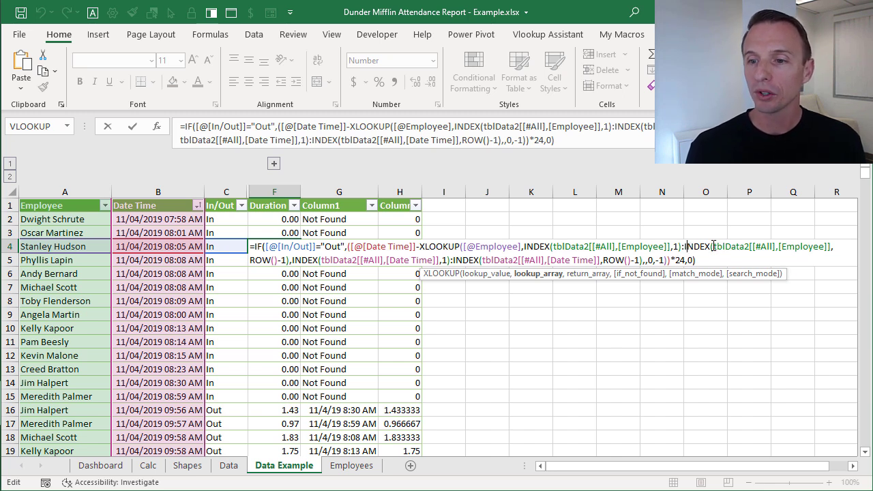
{"action": "left_click_drag", "start_coordinate": [714, 246], "coordinate": [820, 251]}
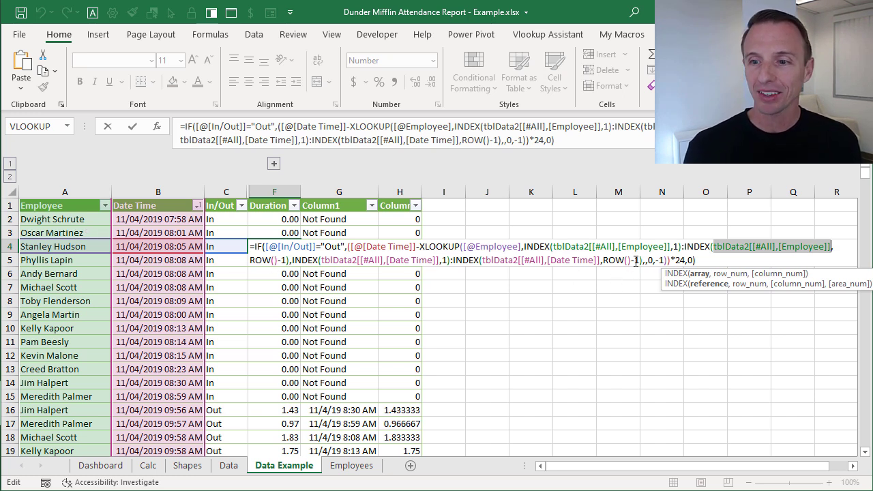
{"action": "left_click", "coordinate": [525, 246]}
{"action": "left_click", "coordinate": [526, 277]}
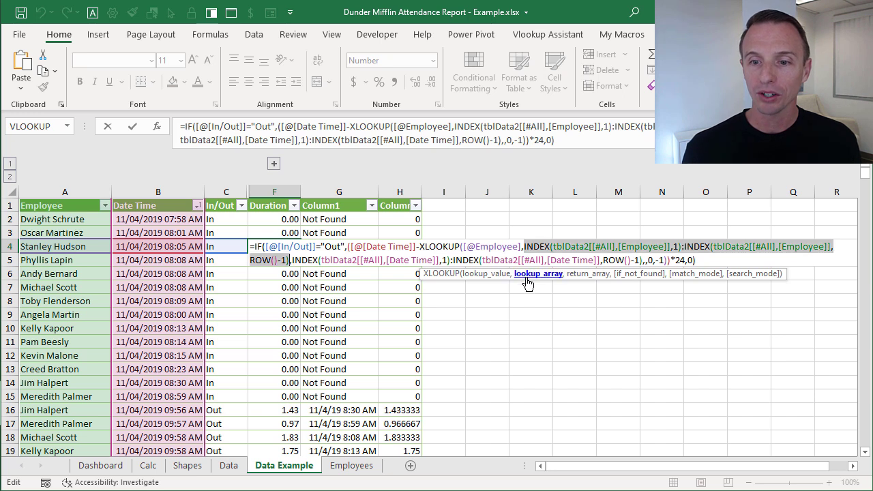
{"action": "left_click", "coordinate": [578, 273]}
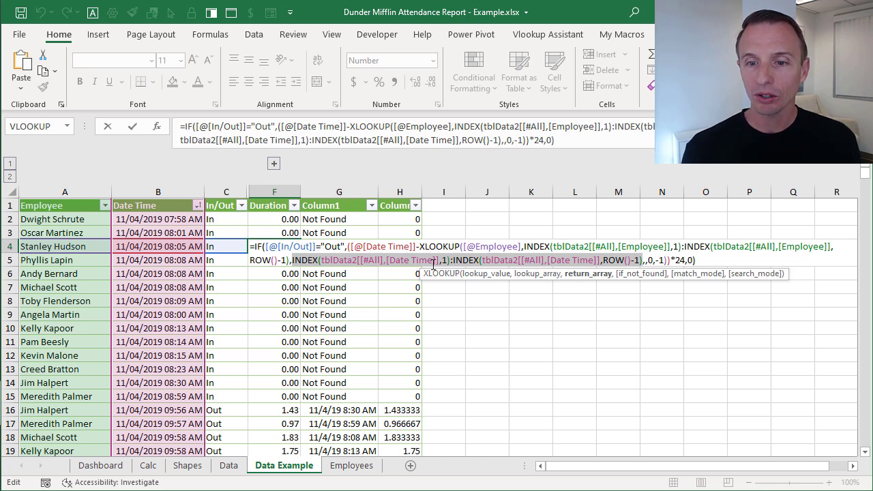
{"action": "double_click", "coordinate": [629, 245]}
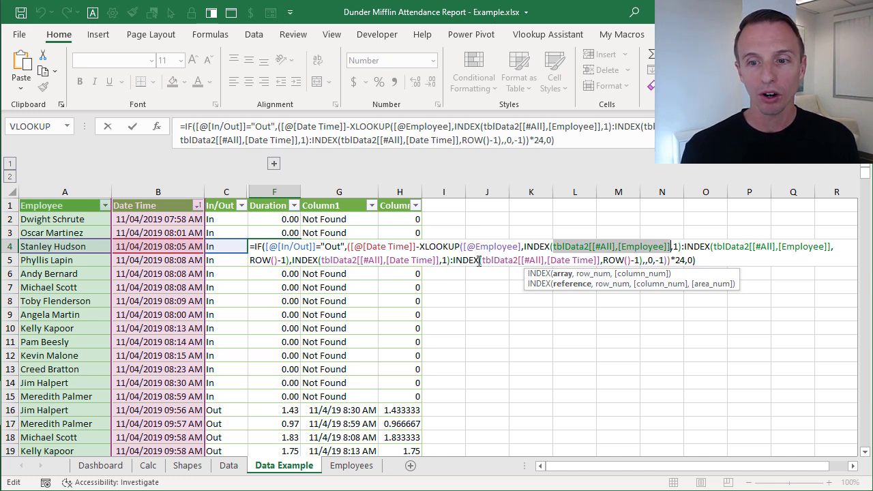
{"action": "left_click", "coordinate": [515, 250]}
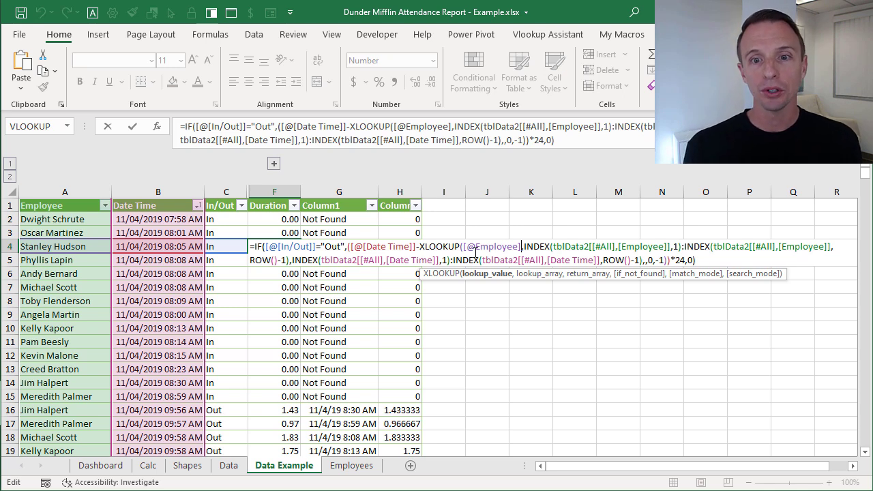
Step: Leave F4's formula unchanged and examine the simpler A1-style formulas in H4 and G4 for comparison, including G4's XLOOKUP ranges
{"action": "key", "text": "Escape"}
{"action": "left_click", "coordinate": [401, 246]}
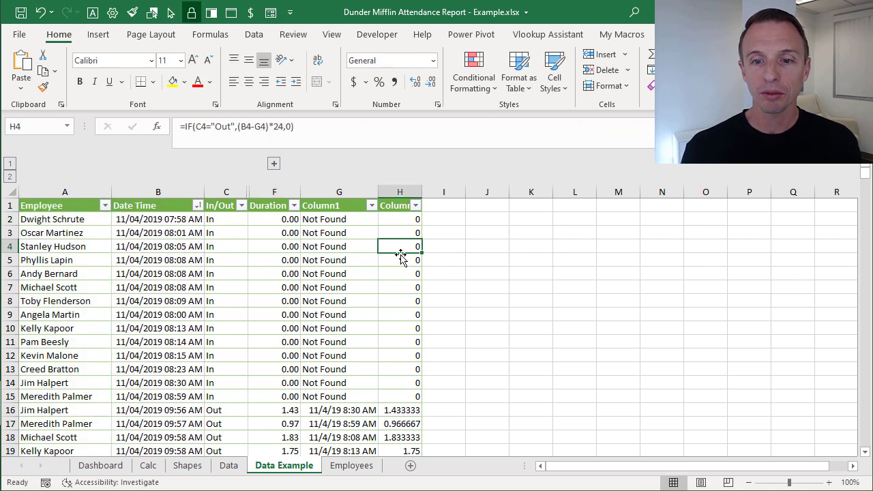
{"action": "left_click", "coordinate": [363, 249]}
{"action": "key", "text": "F2"}
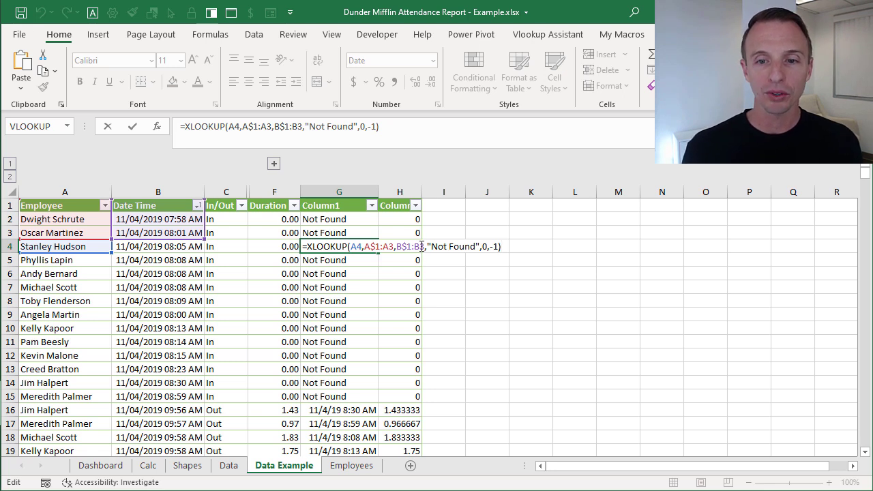
{"action": "key", "text": "Escape"}
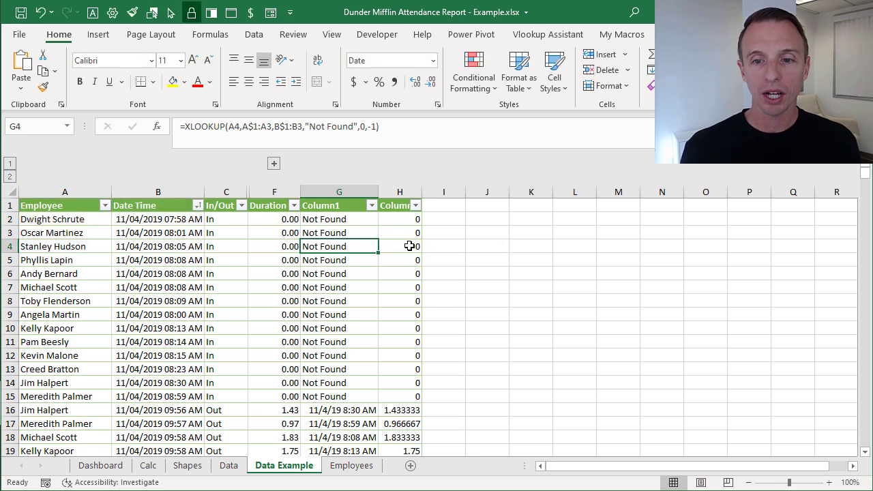
Step: Examine the match_mode and search_mode arguments of the XLOOKUP in the F4 Duration formula
{"action": "double_click", "coordinate": [284, 247]}
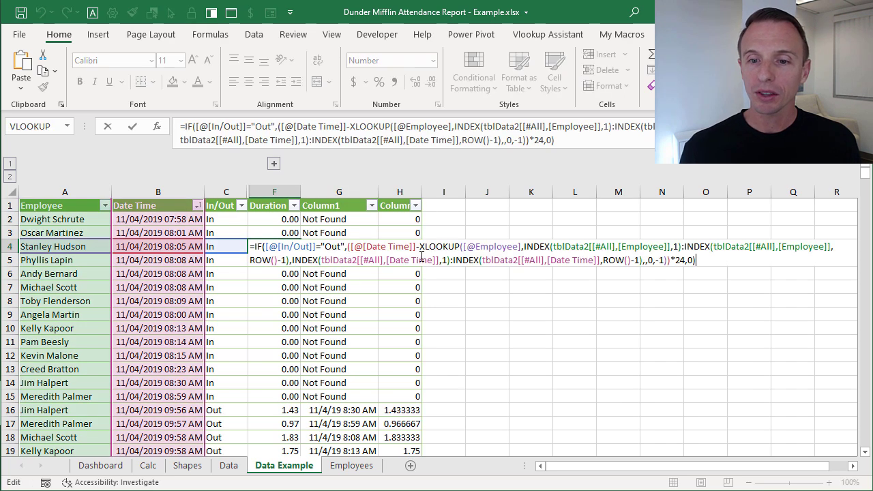
{"action": "left_click", "coordinate": [651, 261]}
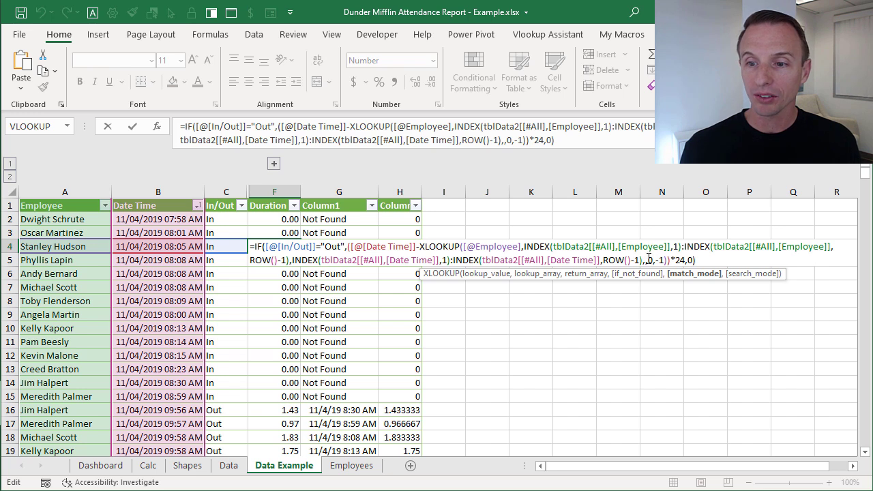
{"action": "left_click", "coordinate": [659, 260]}
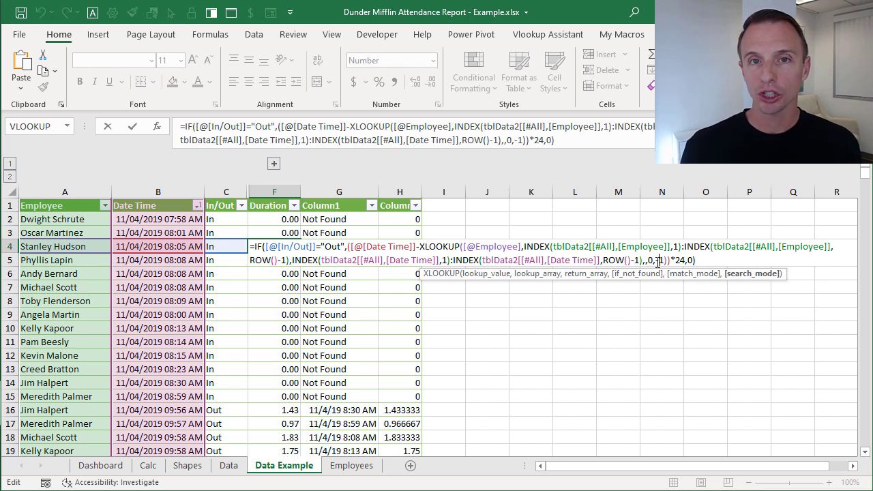
{"action": "key", "text": "Escape"}
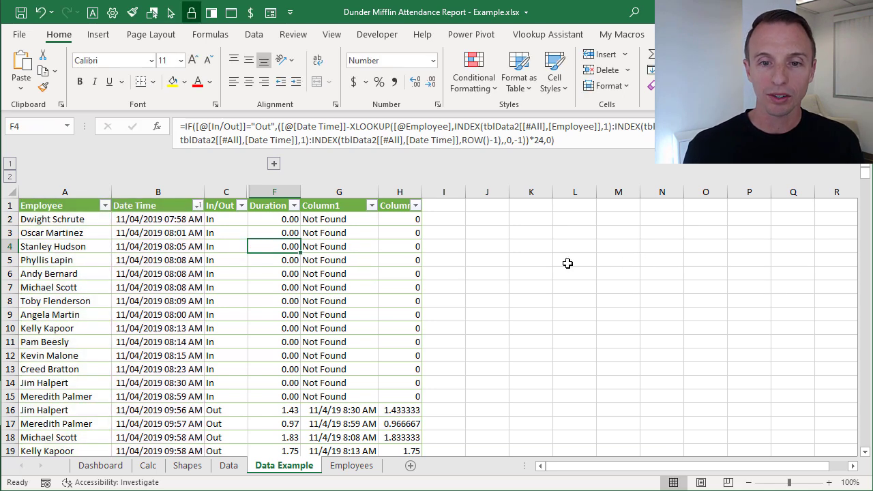